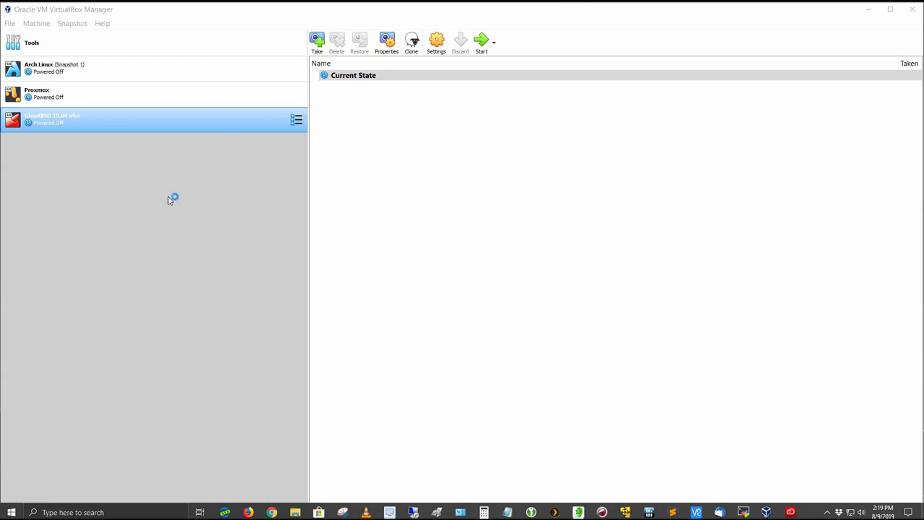
Start a new virtual machine named GhostBSD1904-xfce.
{"action": "left_click", "coordinate": [36, 24]}
{"action": "left_click", "coordinate": [44, 36]}
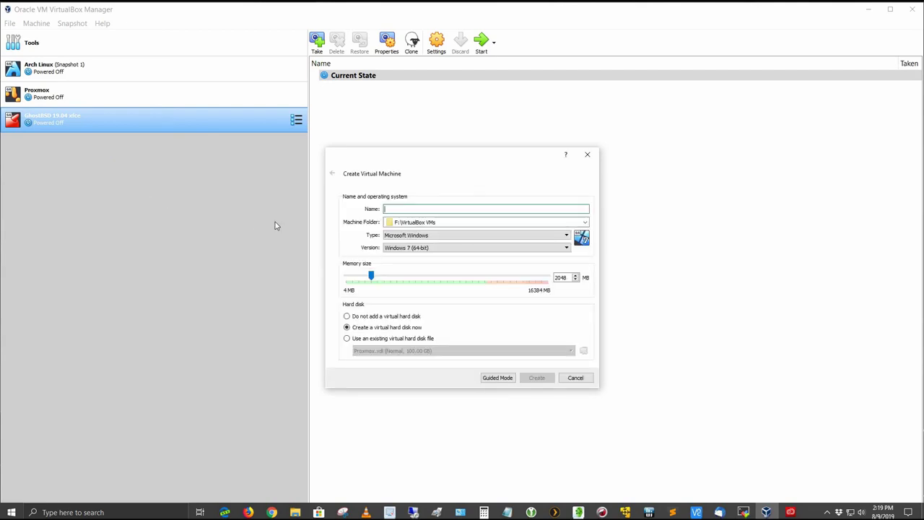
{"action": "type", "text": "GhostBSD1904"}
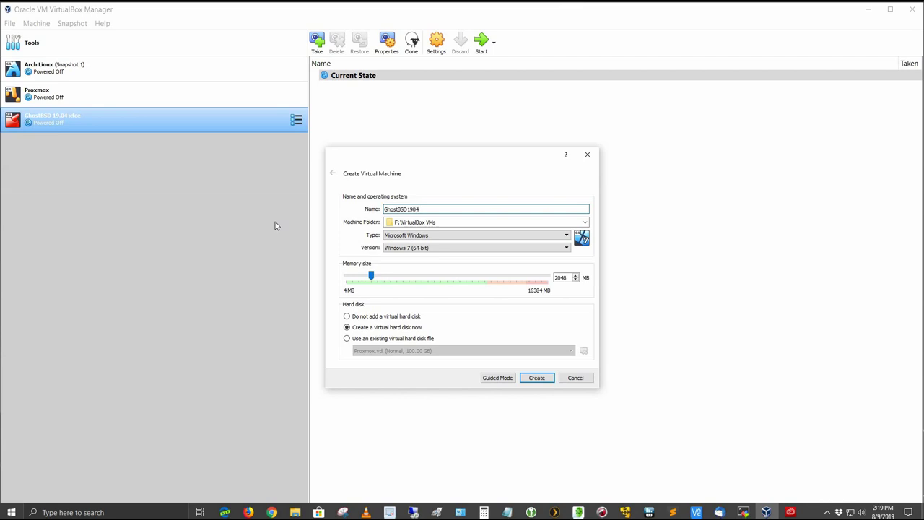
{"action": "type", "text": "-xfce"}
Set type BSD, version FreeBSD (64-bit), and memory to 4096 MB.
{"action": "left_click", "coordinate": [567, 239]}
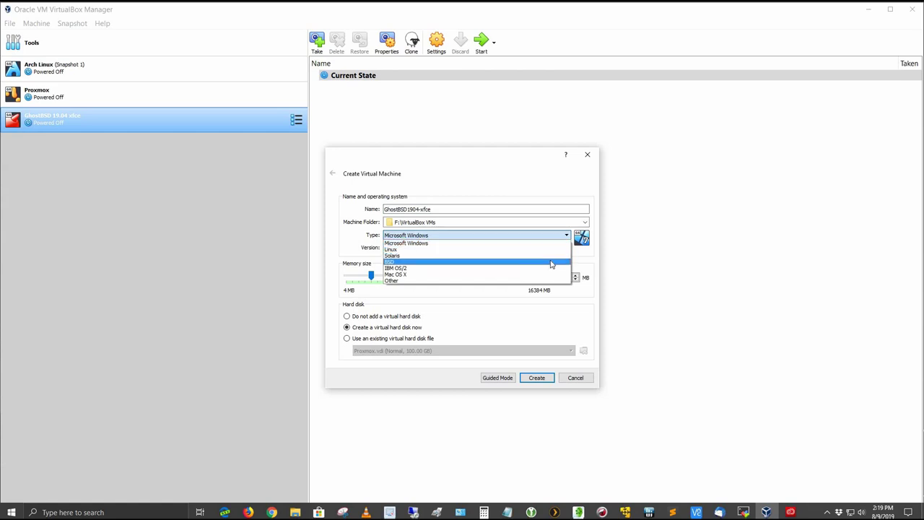
{"action": "left_click", "coordinate": [551, 264]}
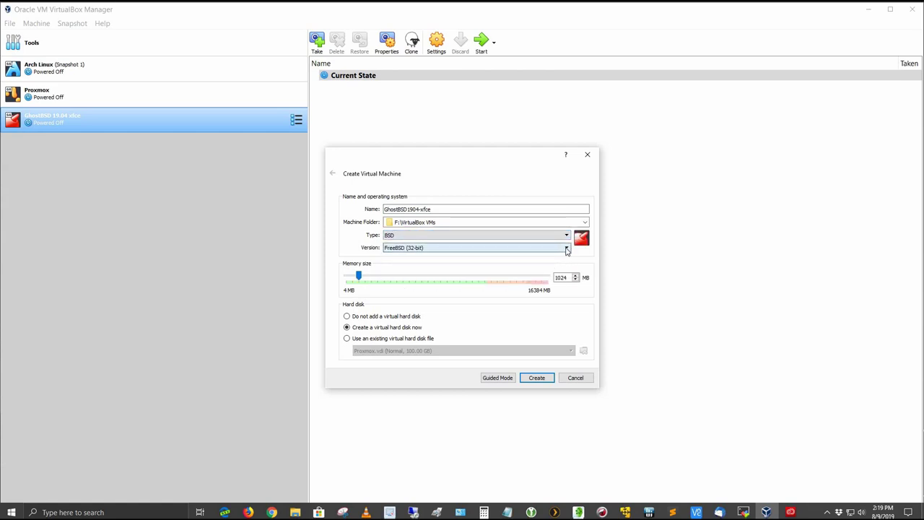
{"action": "left_click", "coordinate": [568, 249]}
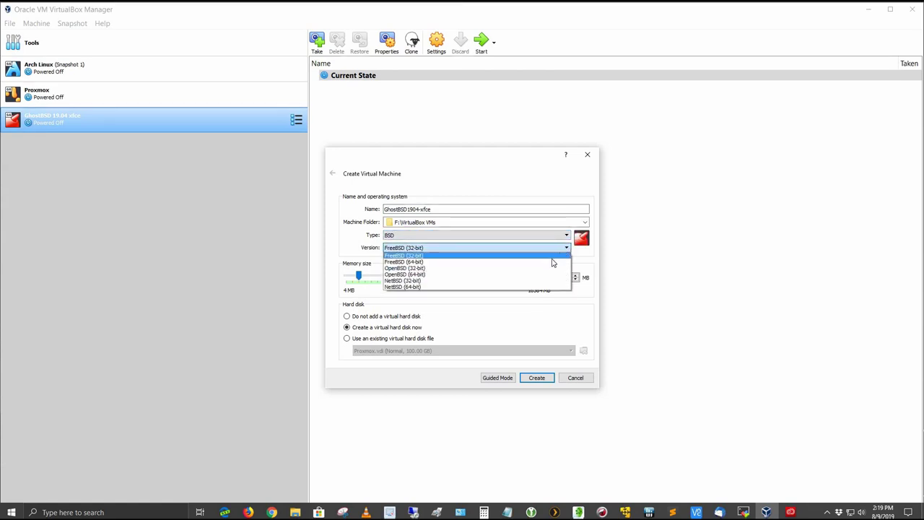
{"action": "left_click", "coordinate": [548, 264]}
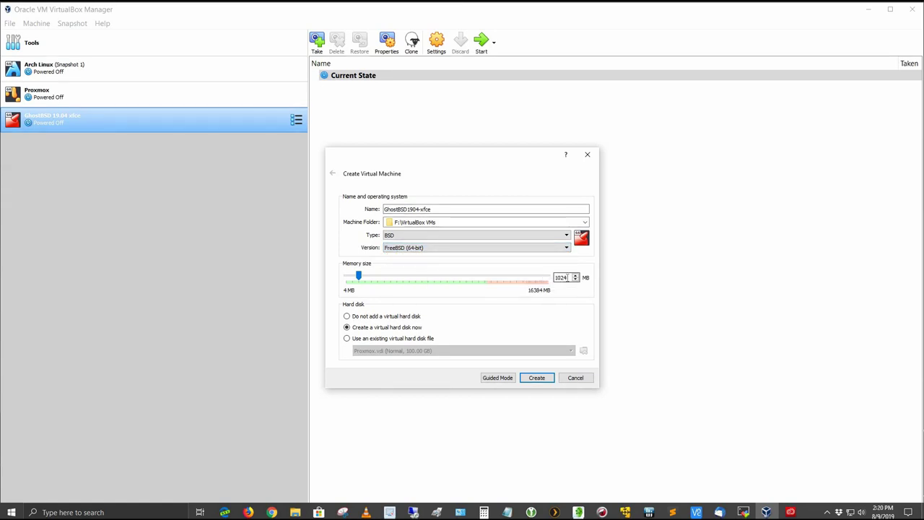
{"action": "double_click", "coordinate": [568, 278]}
{"action": "type", "text": "4096"}
Create the machine with a 75 GB virtual hard disk.
{"action": "left_click", "coordinate": [525, 380]}
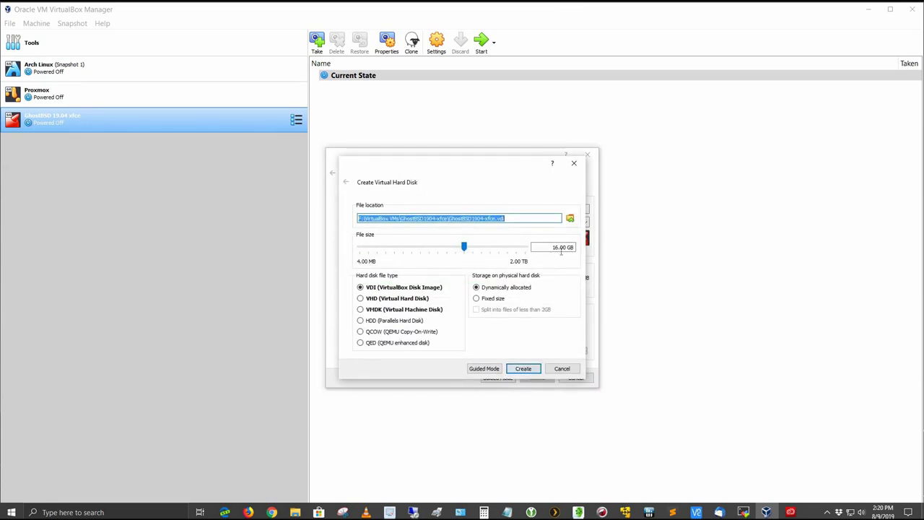
{"action": "double_click", "coordinate": [556, 247]}
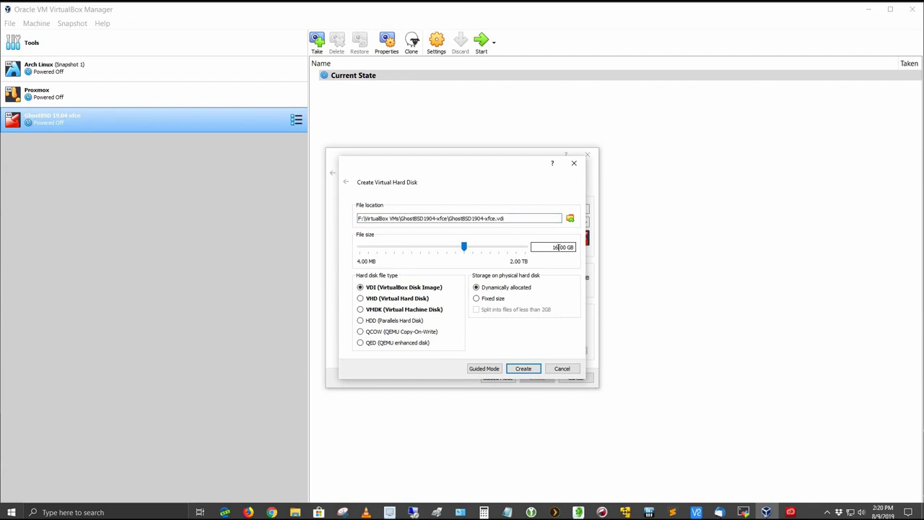
{"action": "type", "text": "75"}
{"action": "left_click", "coordinate": [524, 370]}
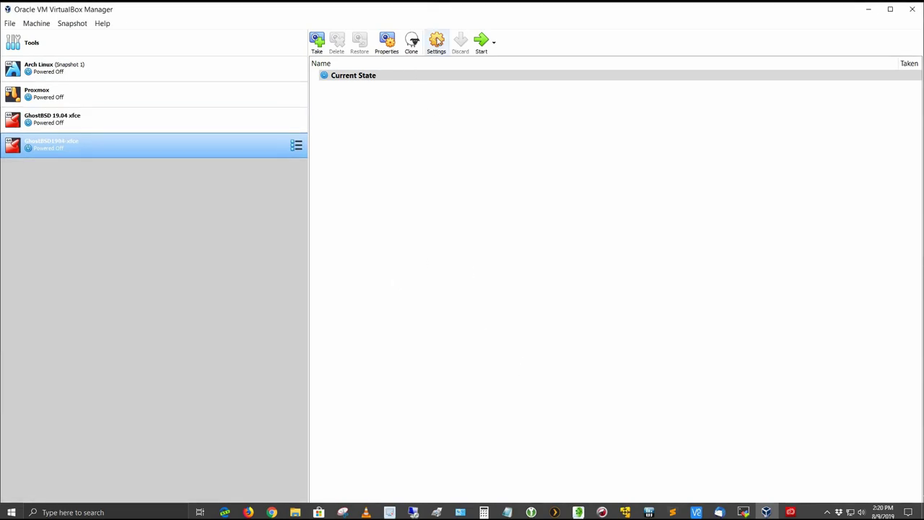
Open the new machine's settings, review the General tabs, and go to the System page.
{"action": "left_click", "coordinate": [437, 41]}
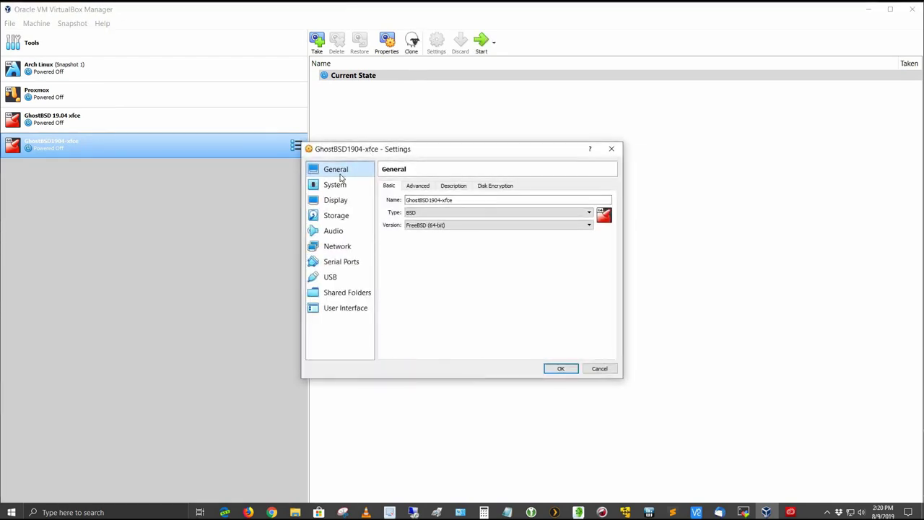
{"action": "left_click", "coordinate": [421, 188]}
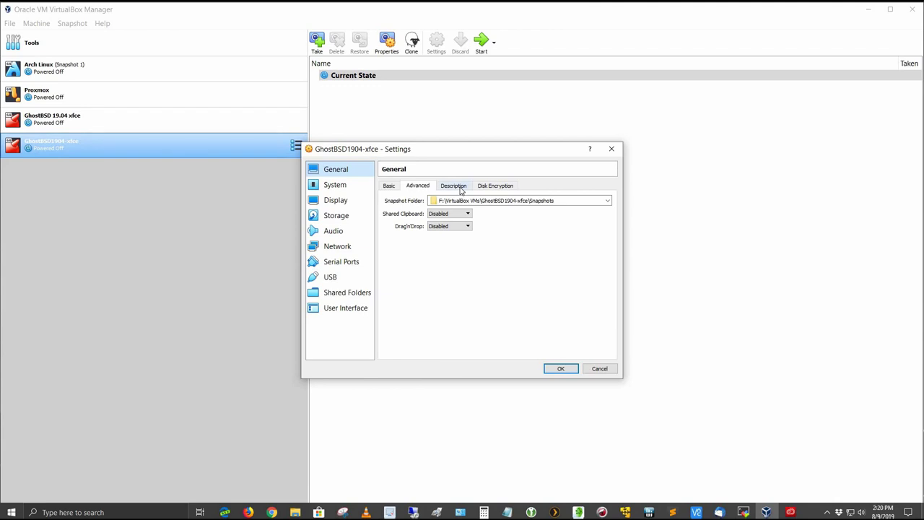
{"action": "left_click", "coordinate": [461, 189]}
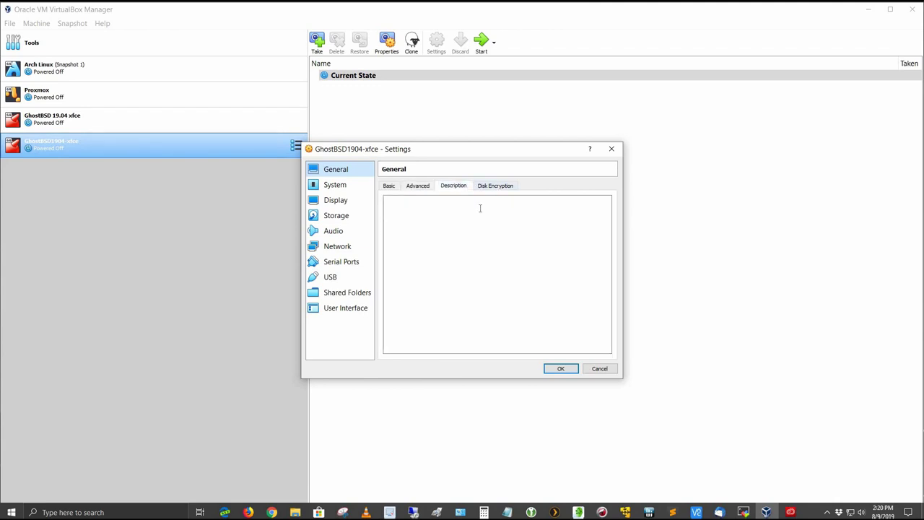
{"action": "left_click", "coordinate": [501, 189]}
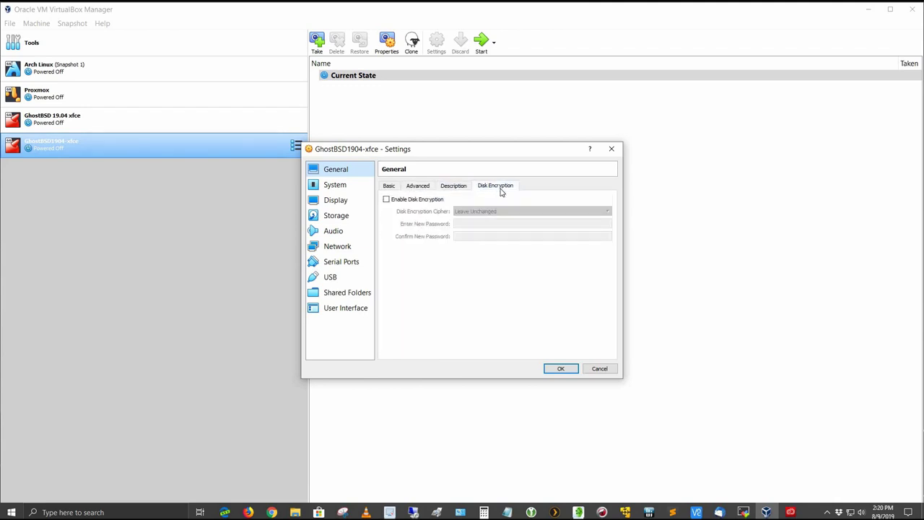
{"action": "left_click", "coordinate": [334, 186]}
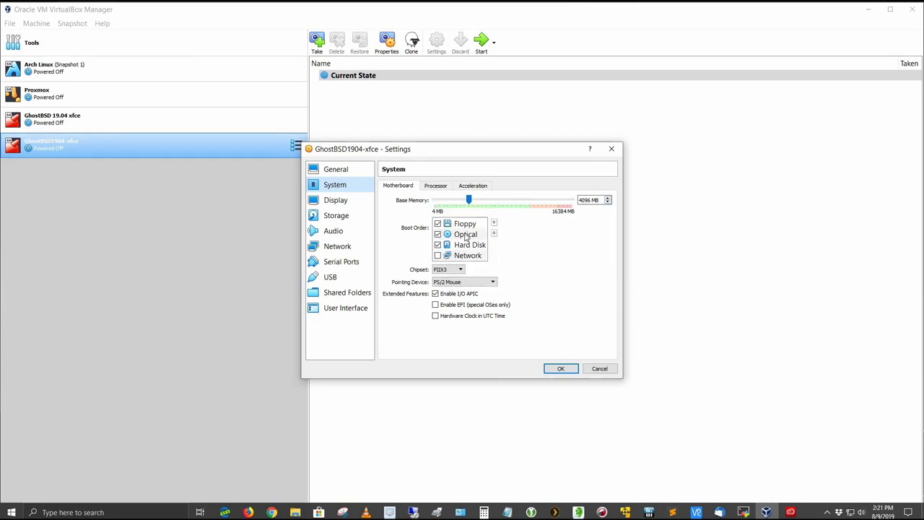
Disable Floppy in the boot order and move Hard Disk ahead of Optical.
{"action": "left_click", "coordinate": [438, 225]}
{"action": "left_click", "coordinate": [462, 246]}
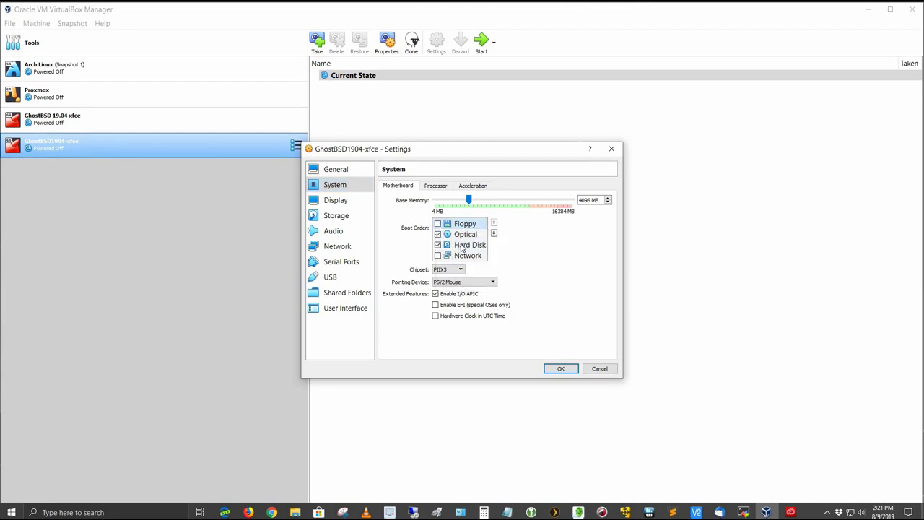
{"action": "left_click", "coordinate": [493, 222]}
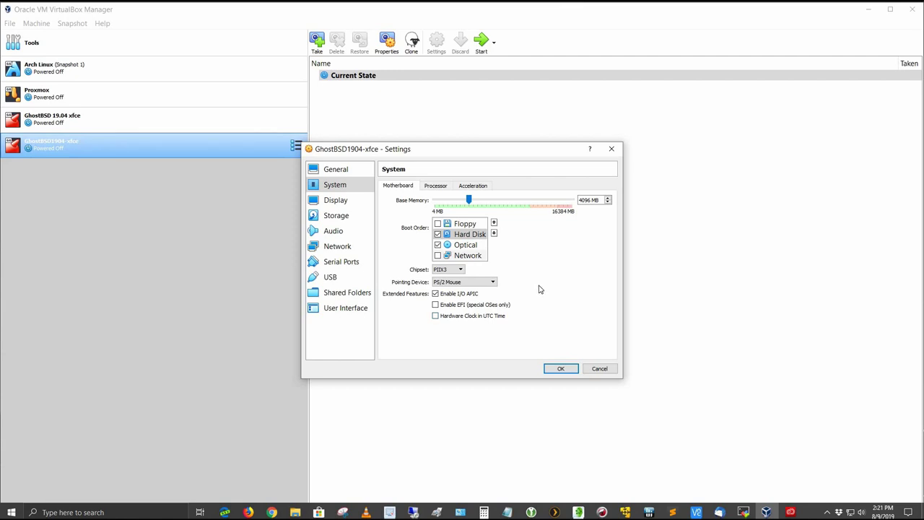
Review the Processor and Acceleration tabs, keeping paravirtualization at Default, then go to Display.
{"action": "left_click", "coordinate": [438, 187]}
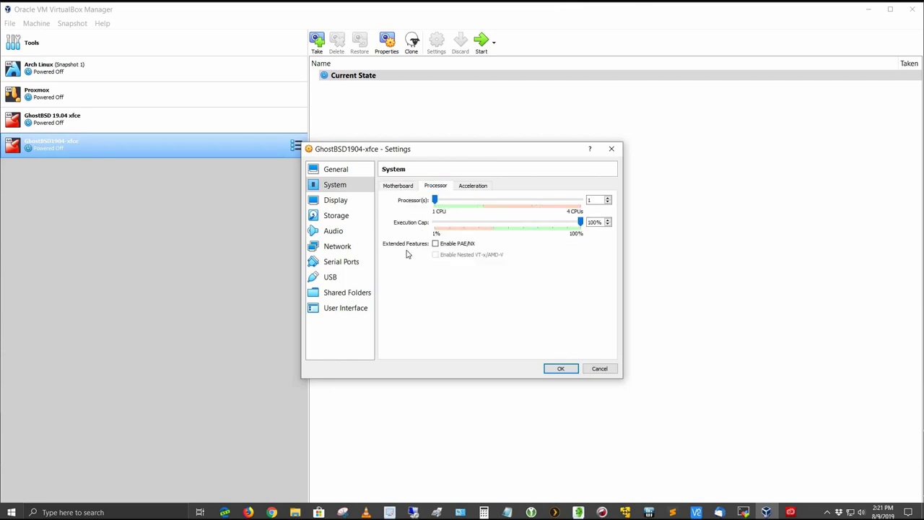
{"action": "left_click", "coordinate": [485, 188]}
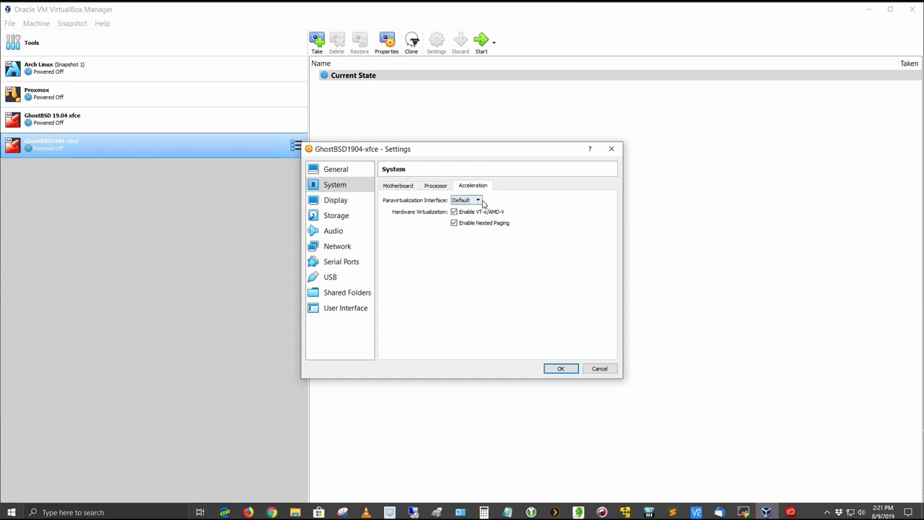
{"action": "left_click", "coordinate": [478, 202]}
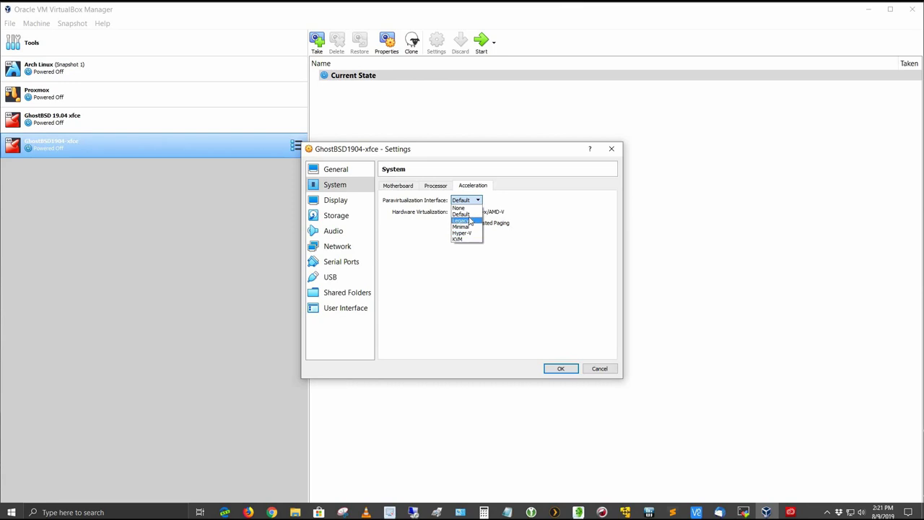
{"action": "left_click", "coordinate": [465, 214]}
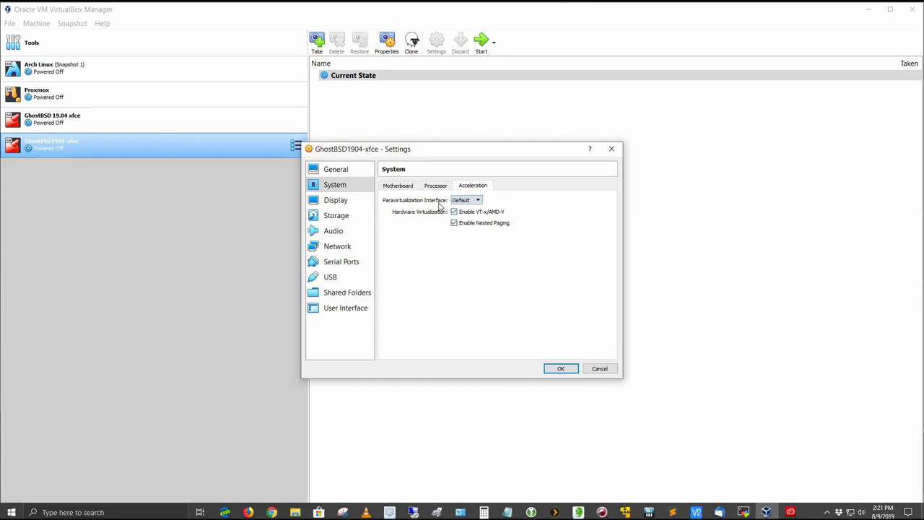
{"action": "left_click", "coordinate": [341, 202]}
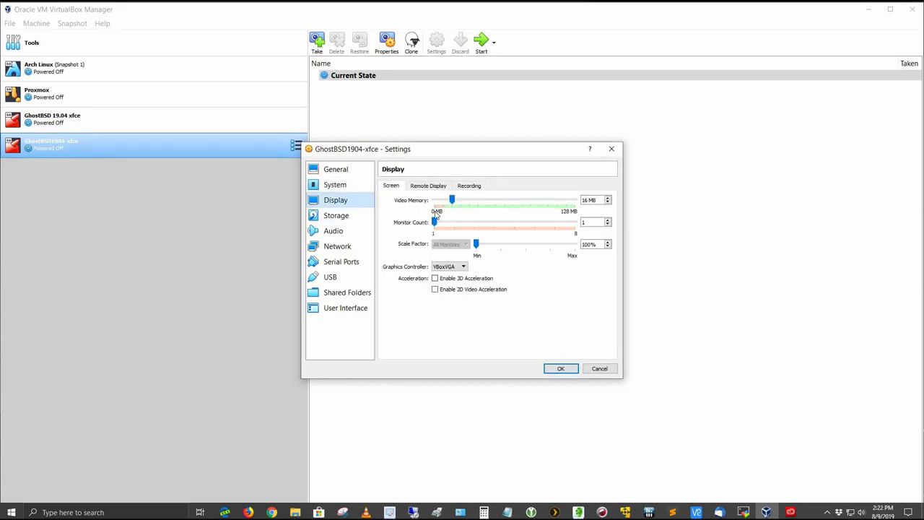
Set video memory to 128 MB and enable 3D acceleration, then go to Storage.
{"action": "left_click_drag", "start_coordinate": [452, 205], "coordinate": [585, 214]}
{"action": "key", "text": "space"}
{"action": "left_click", "coordinate": [346, 216]}
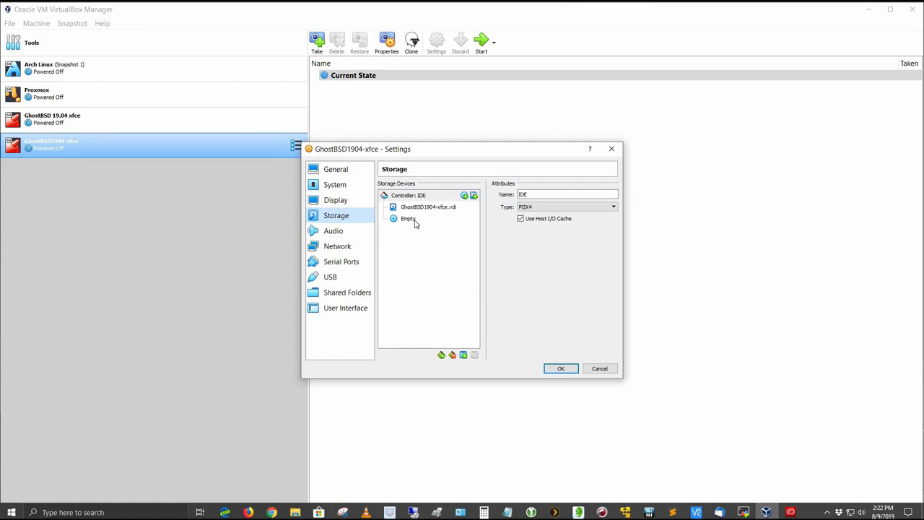
Mount GhostBSD19.04-XFCE.iso in the empty optical drive, then go to Audio settings.
{"action": "left_click", "coordinate": [415, 221]}
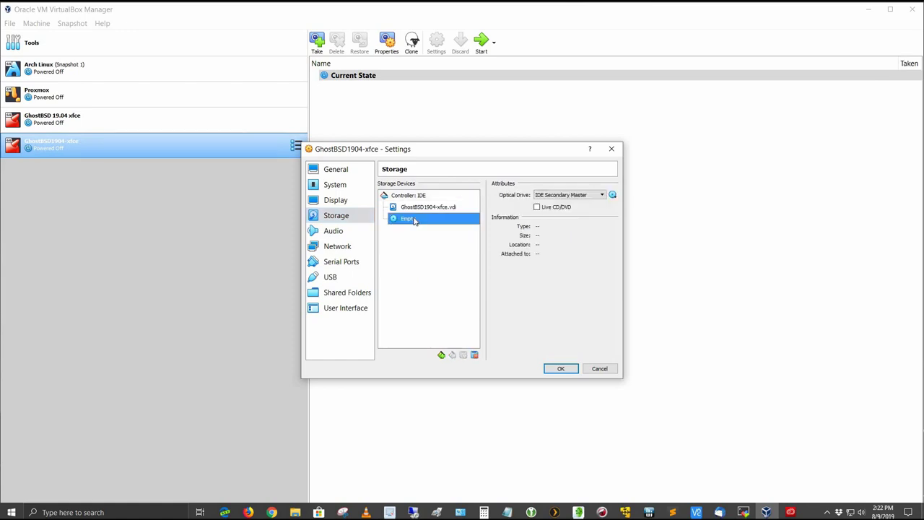
{"action": "left_click", "coordinate": [611, 195]}
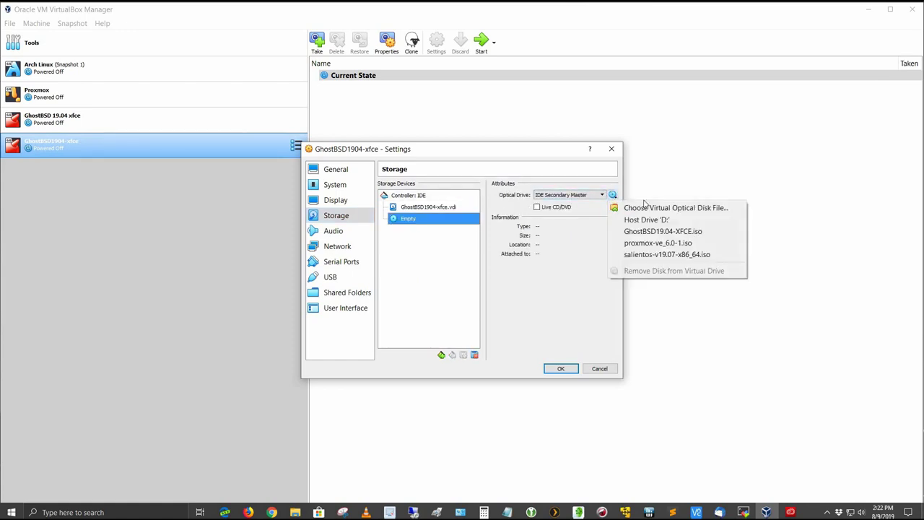
{"action": "left_click", "coordinate": [675, 231]}
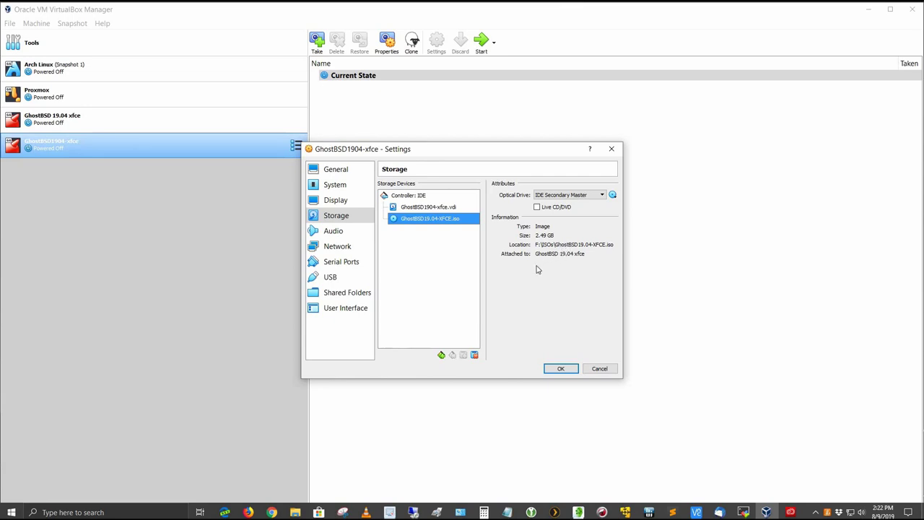
{"action": "left_click", "coordinate": [339, 236]}
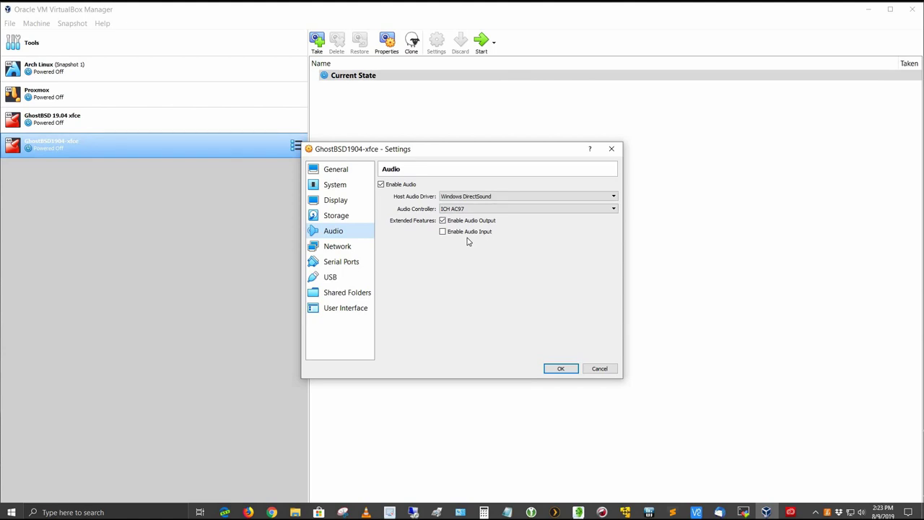
Attach the network adapter as Bridged Adapter.
{"action": "left_click", "coordinate": [345, 250]}
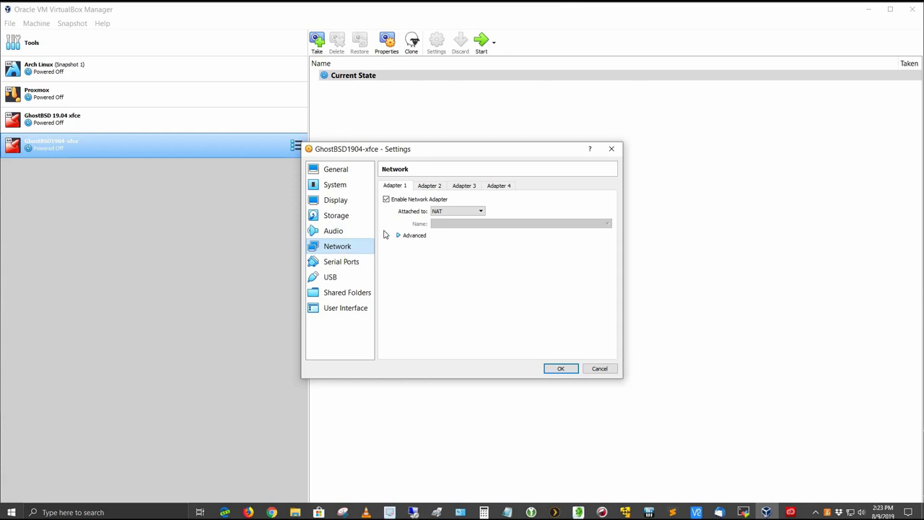
{"action": "left_click", "coordinate": [483, 212]}
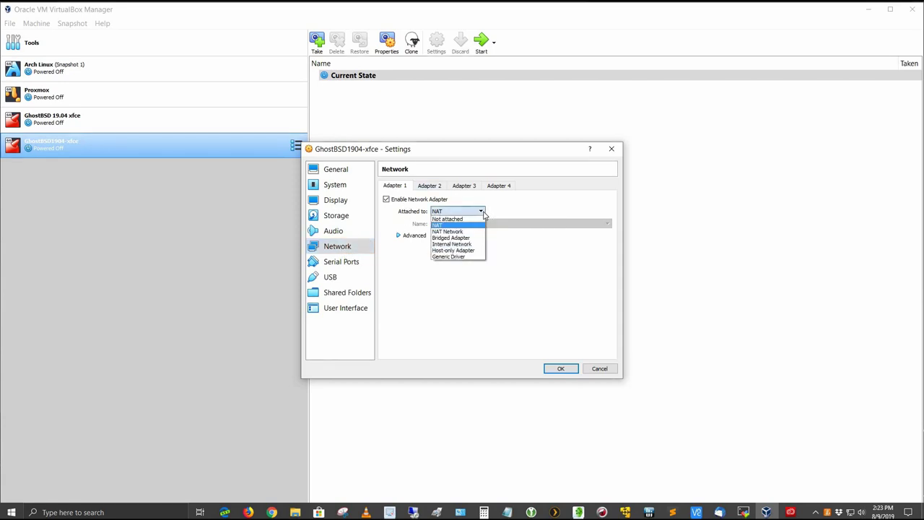
{"action": "left_click", "coordinate": [462, 237]}
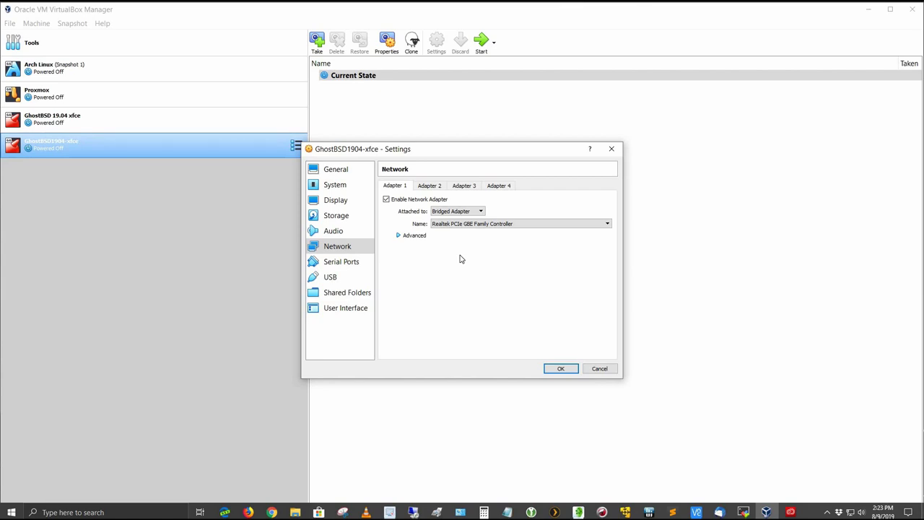
Switch to a USB 3.0 (xHCI) controller and save the settings.
{"action": "left_click", "coordinate": [331, 278]}
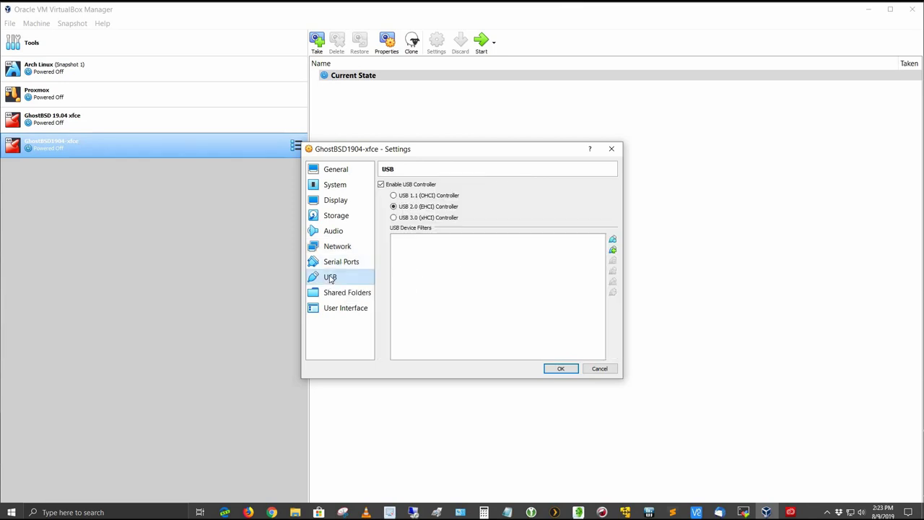
{"action": "left_click", "coordinate": [393, 218]}
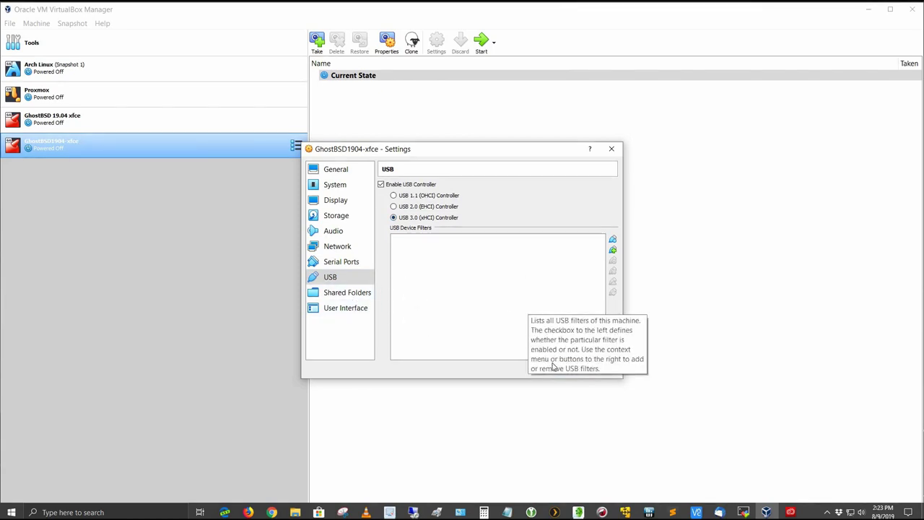
{"action": "left_click", "coordinate": [554, 369]}
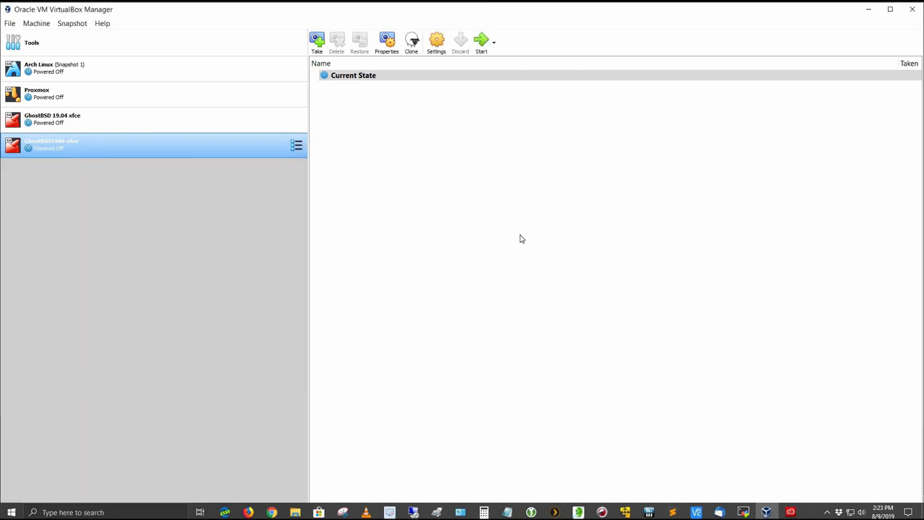
Start the GhostBSD1904-xfce VM and switch its window to full-screen mode.
{"action": "left_click", "coordinate": [483, 41]}
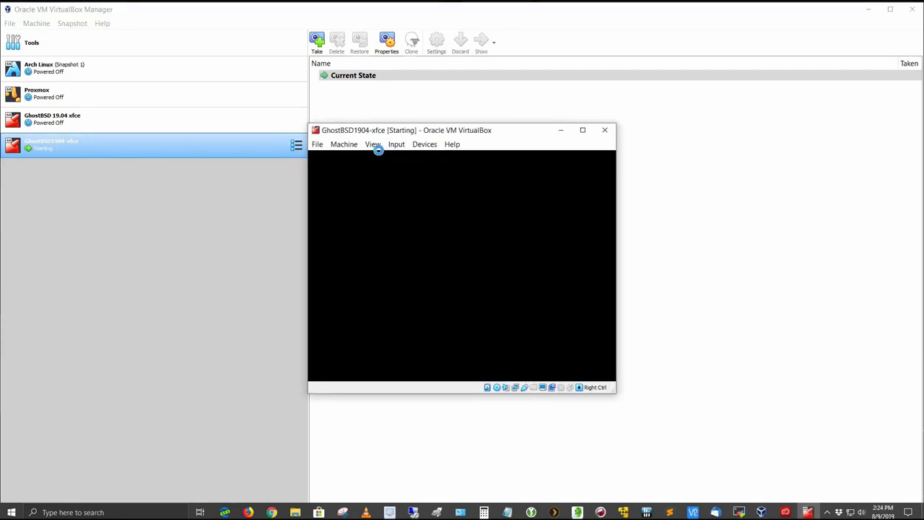
{"action": "left_click", "coordinate": [373, 146]}
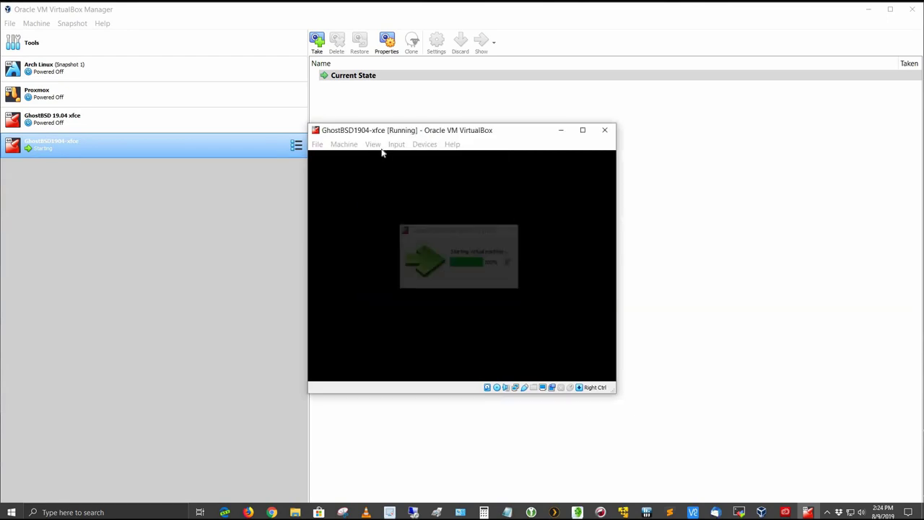
{"action": "left_click", "coordinate": [373, 145]}
{"action": "left_click", "coordinate": [387, 212]}
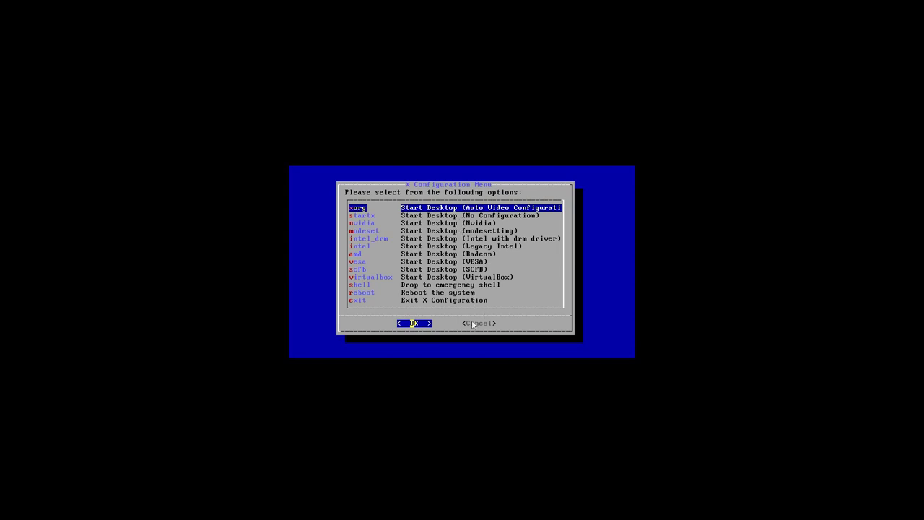
Accept xorg in the X Configuration Menu to boot the live XFCE desktop.
{"action": "key", "text": "Return"}
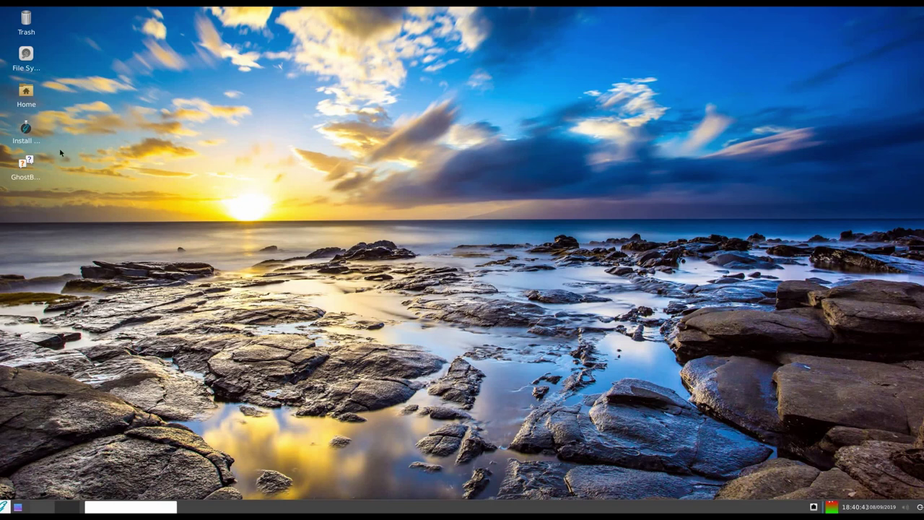
Run the Install desktop launcher with its Execute action.
{"action": "right_click", "coordinate": [33, 134]}
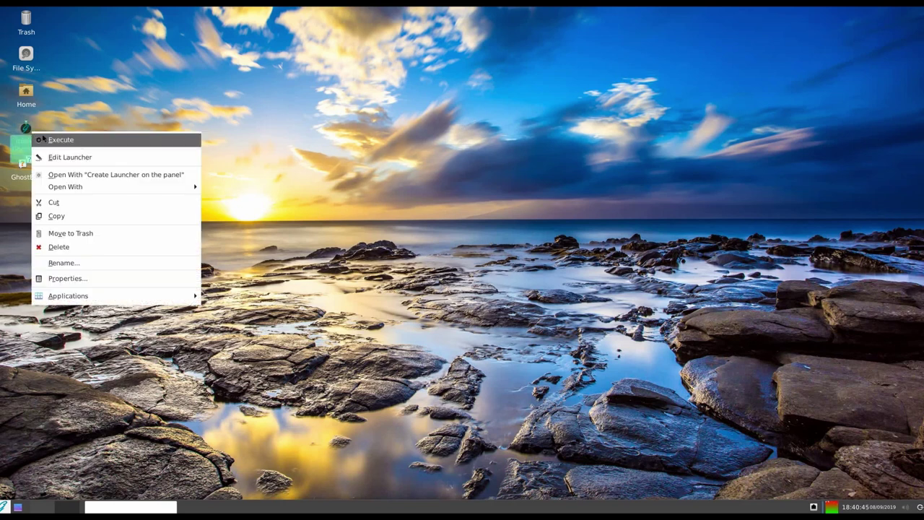
{"action": "left_click", "coordinate": [54, 140]}
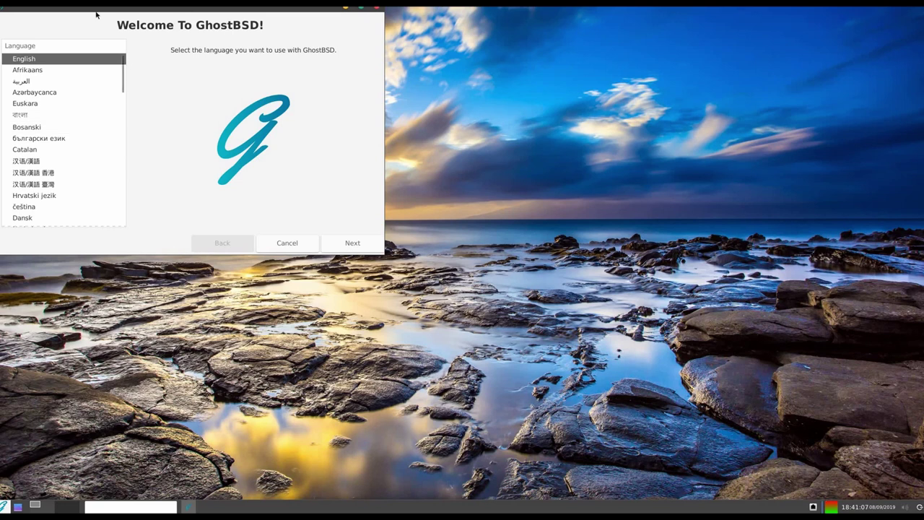
Keep English with the English (US) keyboard and set the time zone to America/New_York.
{"action": "left_click", "coordinate": [355, 243]}
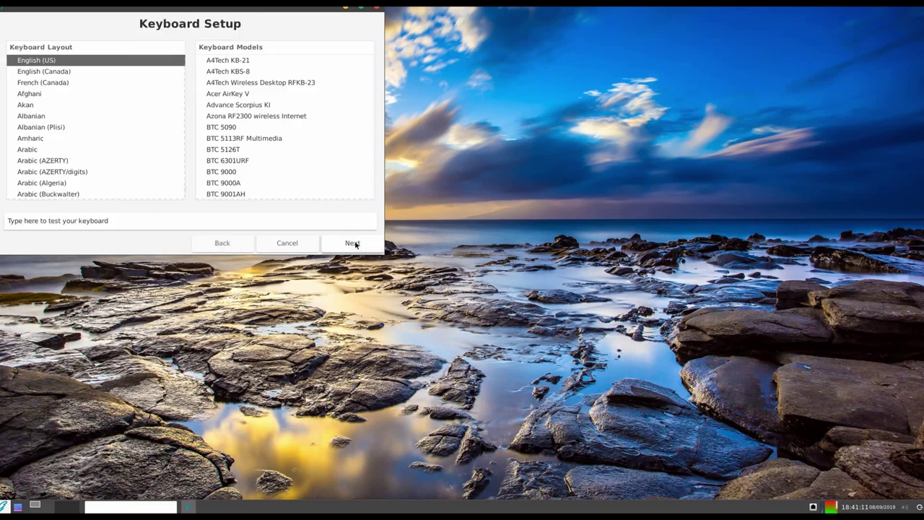
{"action": "left_click", "coordinate": [355, 244]}
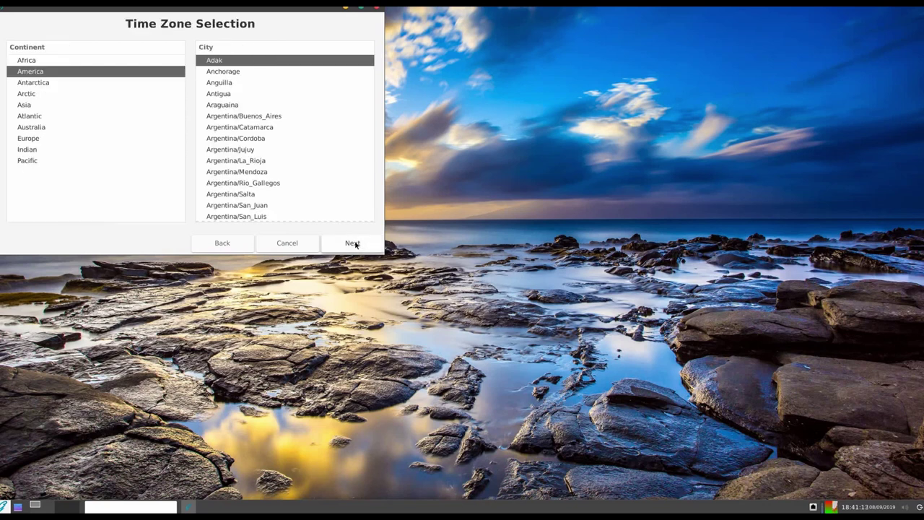
{"action": "scroll", "coordinate": [241, 189], "scroll_direction": "down", "scroll_amount": 5}
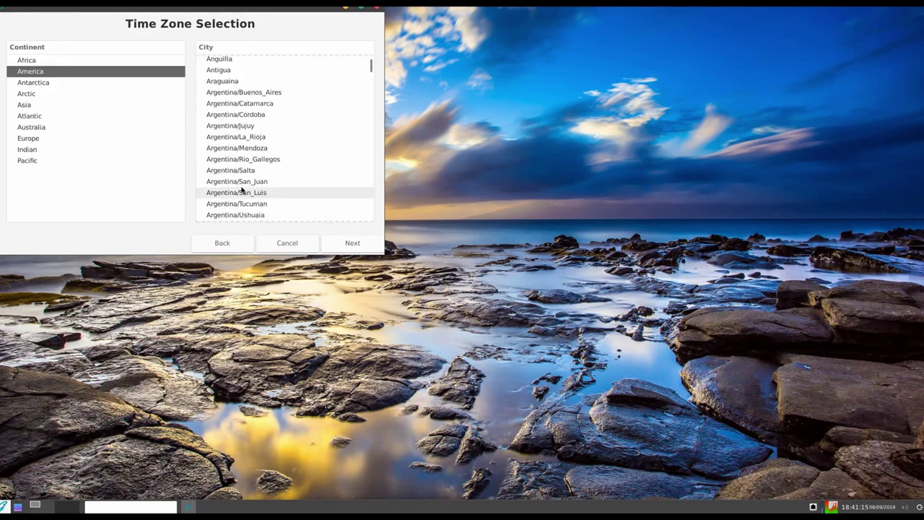
{"action": "scroll", "coordinate": [241, 190], "scroll_direction": "down", "scroll_amount": 12}
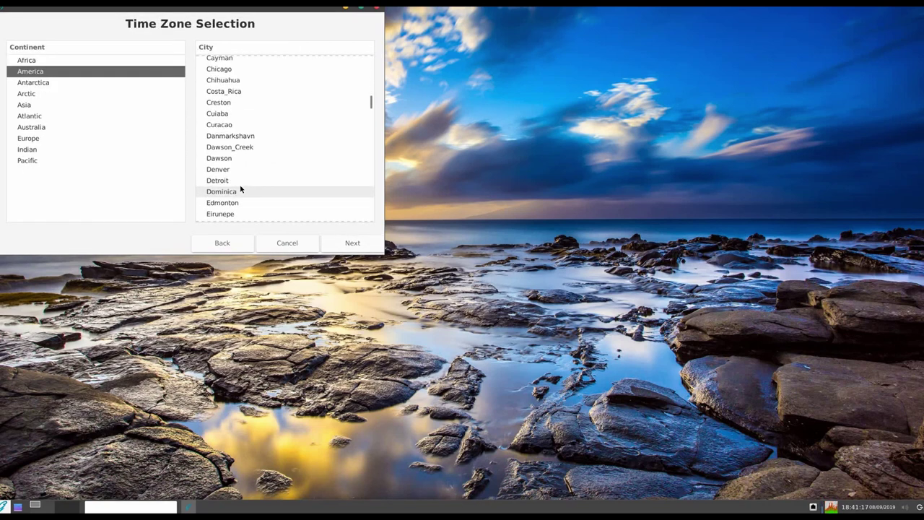
{"action": "scroll", "coordinate": [241, 189], "scroll_direction": "down", "scroll_amount": 9}
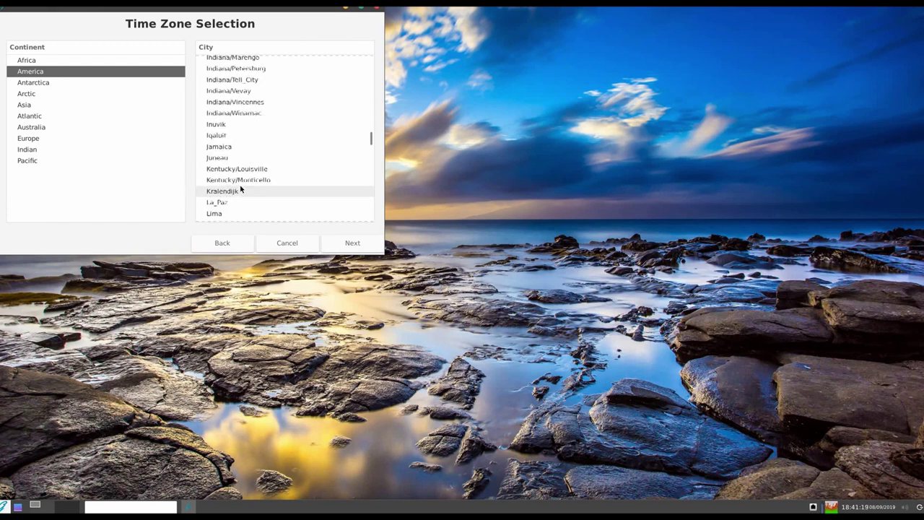
{"action": "scroll", "coordinate": [242, 188], "scroll_direction": "down", "scroll_amount": 4}
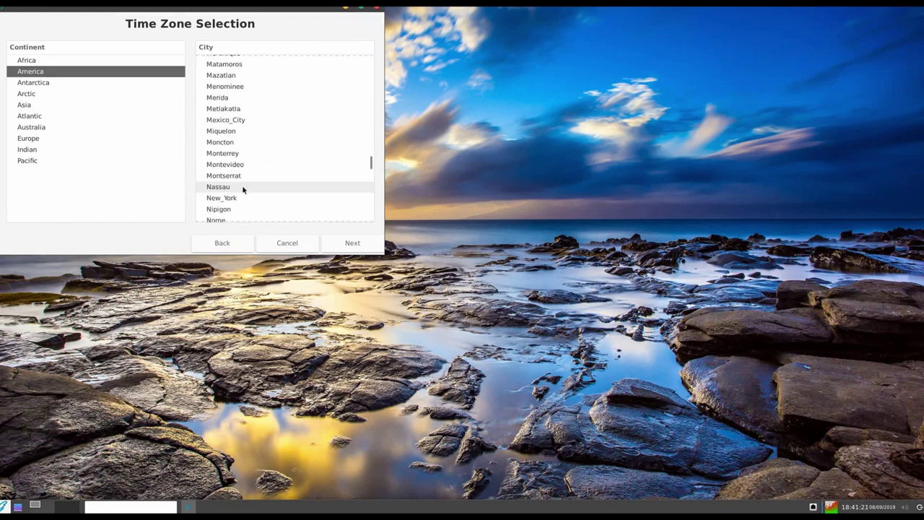
{"action": "left_click", "coordinate": [238, 198]}
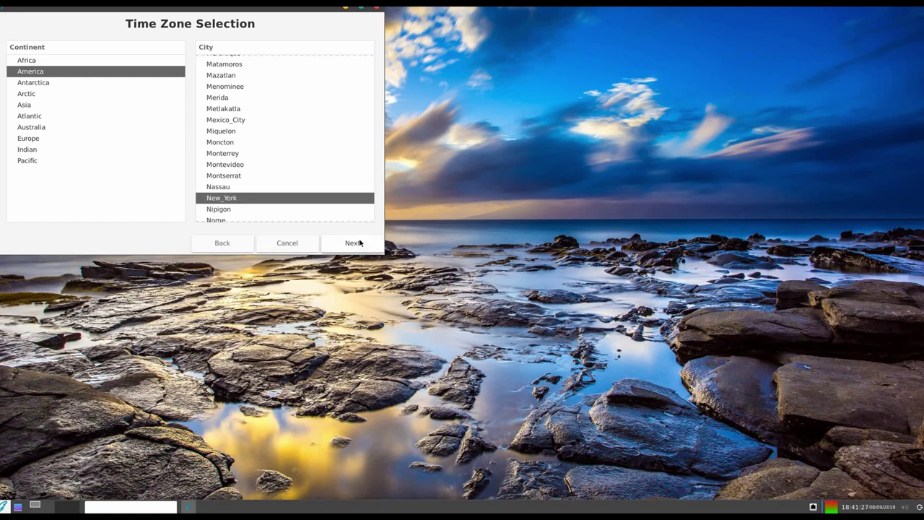
{"action": "left_click", "coordinate": [360, 243]}
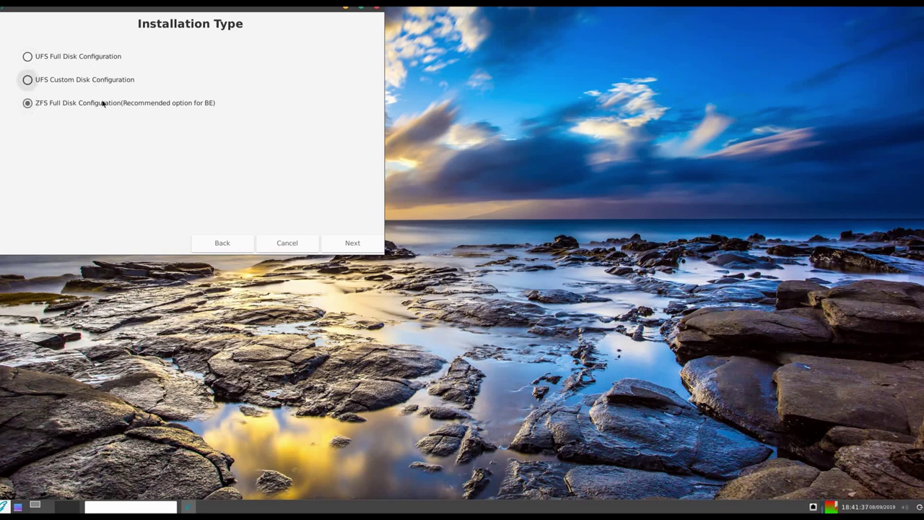
Use ZFS full-disk install on the ada0 VBOX HARDDISK with the BIOS-only boot loader.
{"action": "left_click", "coordinate": [352, 242]}
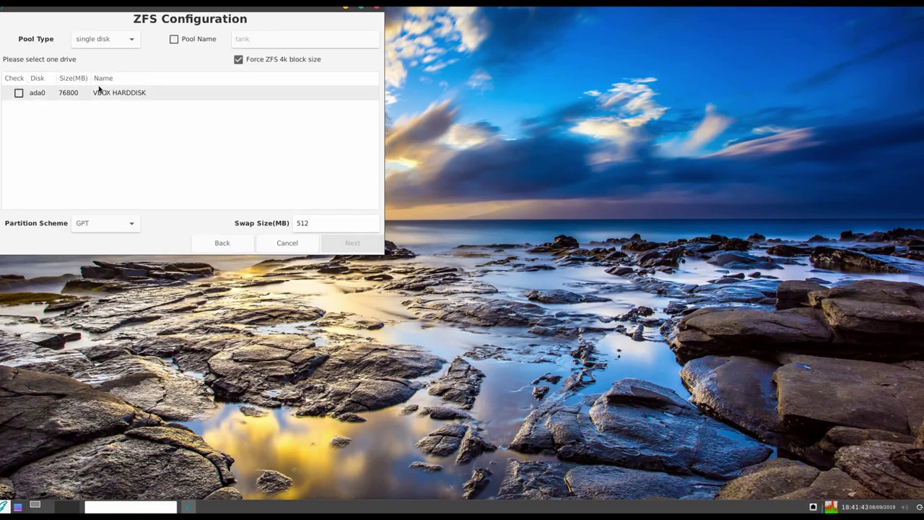
{"action": "left_click", "coordinate": [18, 93]}
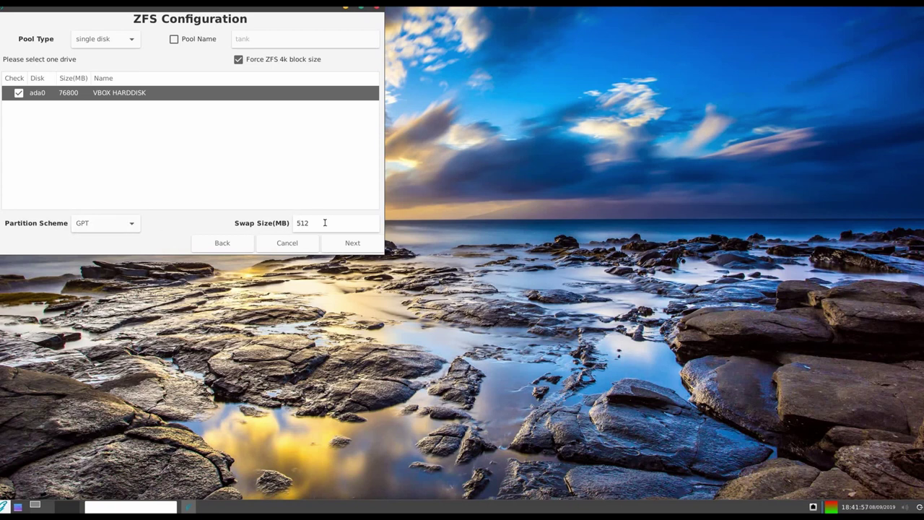
{"action": "left_click", "coordinate": [354, 244]}
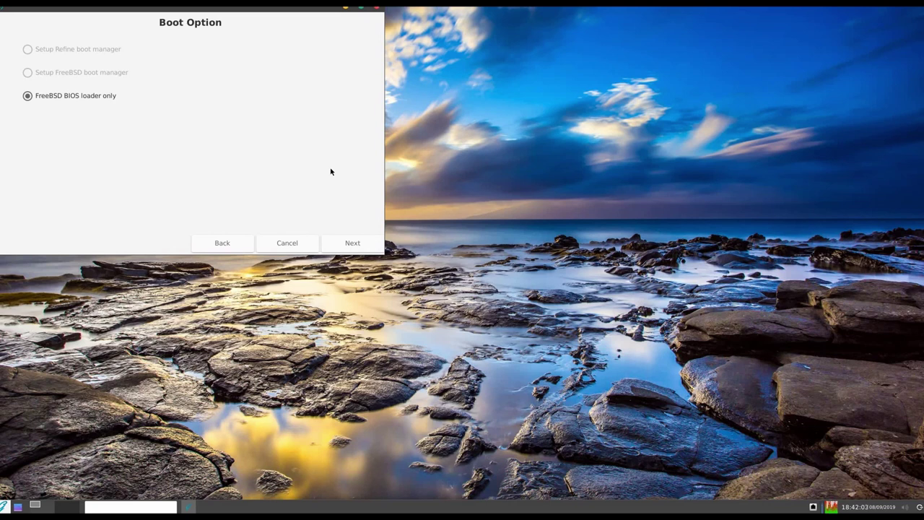
{"action": "left_click", "coordinate": [352, 242]}
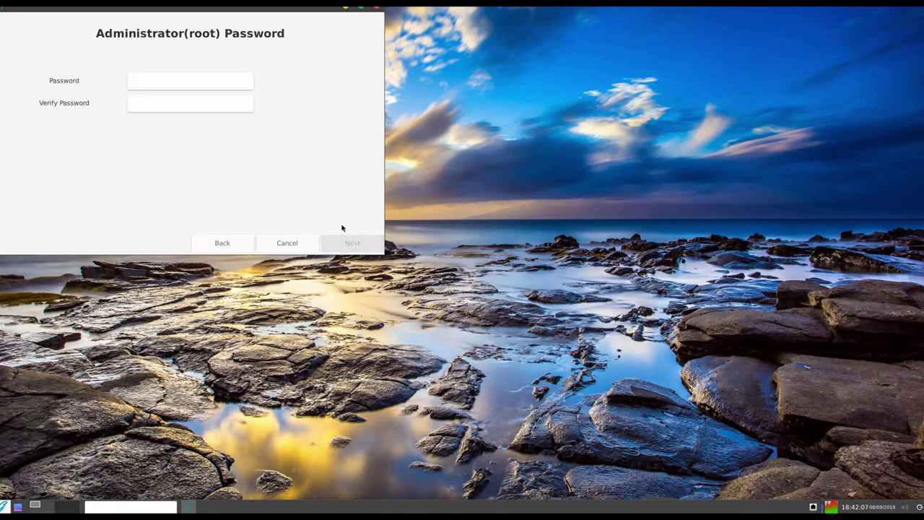
Enter and verify the root password, then continue to User Setup.
{"action": "left_click", "coordinate": [201, 77]}
{"action": "type", "text": "•••••••"}
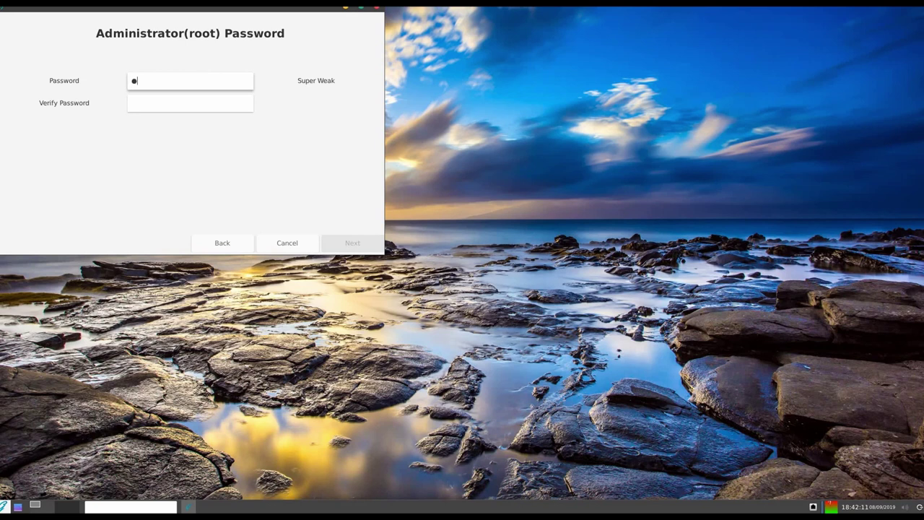
{"action": "type", "text": "••••"}
{"action": "key", "text": "Tab"}
{"action": "type", "text": "•••••••••••"}
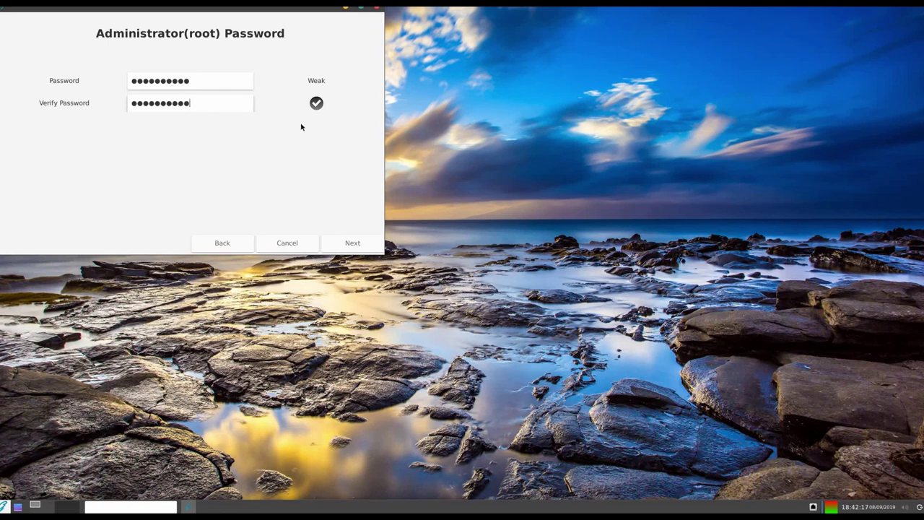
{"action": "left_click", "coordinate": [351, 245]}
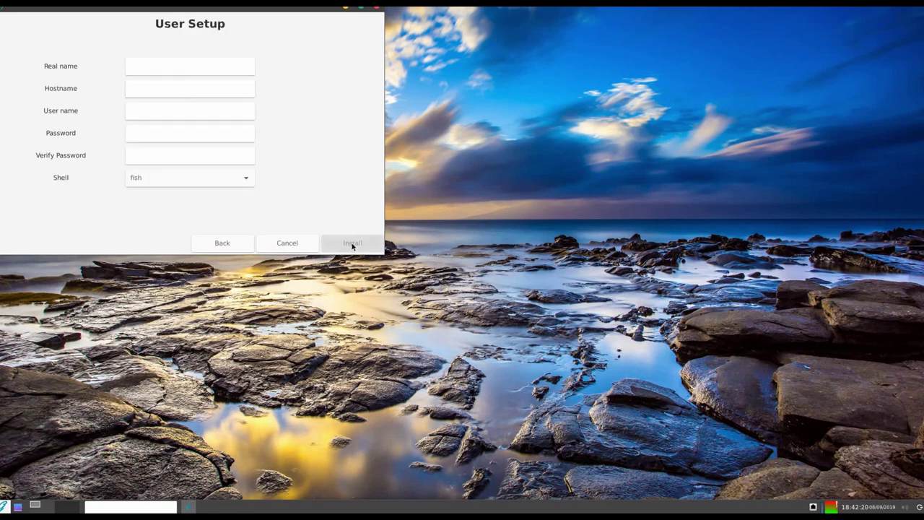
Fill in the user's real name, hostname ghostBSD1904xfce_VM and the account user name.
{"action": "left_click", "coordinate": [142, 66]}
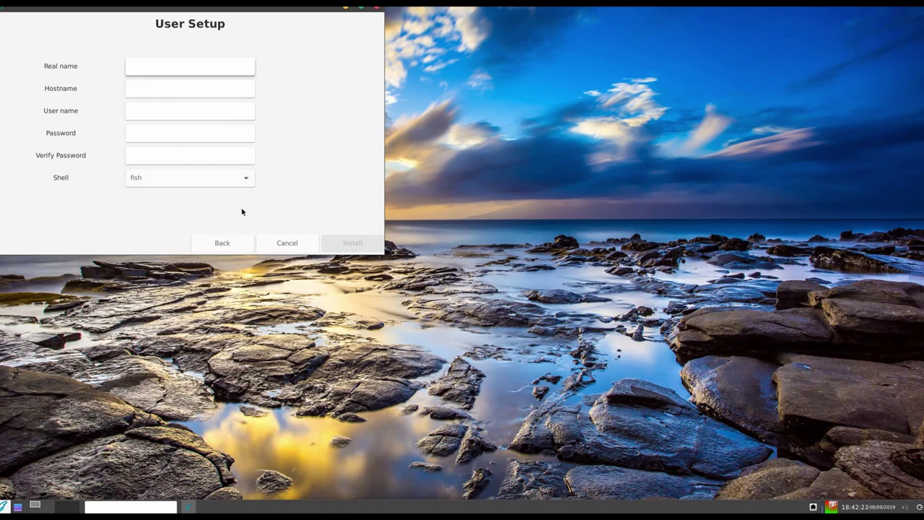
{"action": "type", "text": "Dan Calloway"}
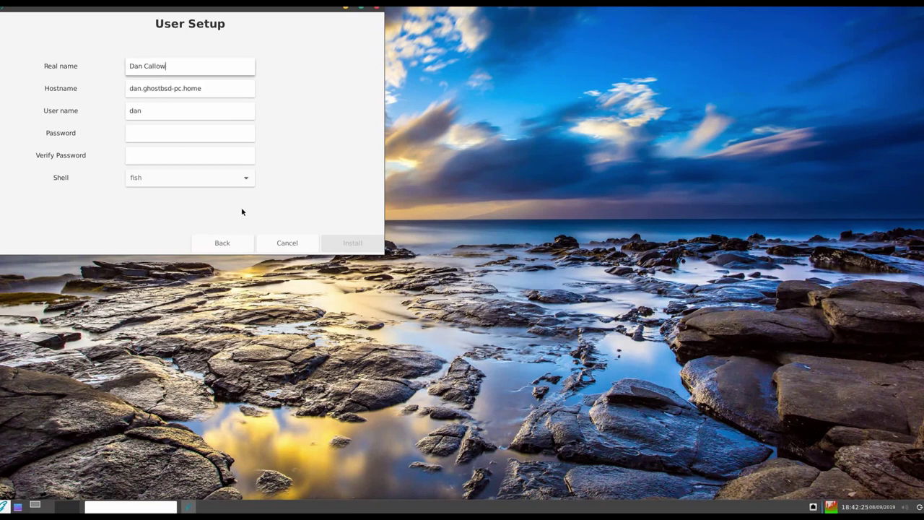
{"action": "key", "text": "Tab"}
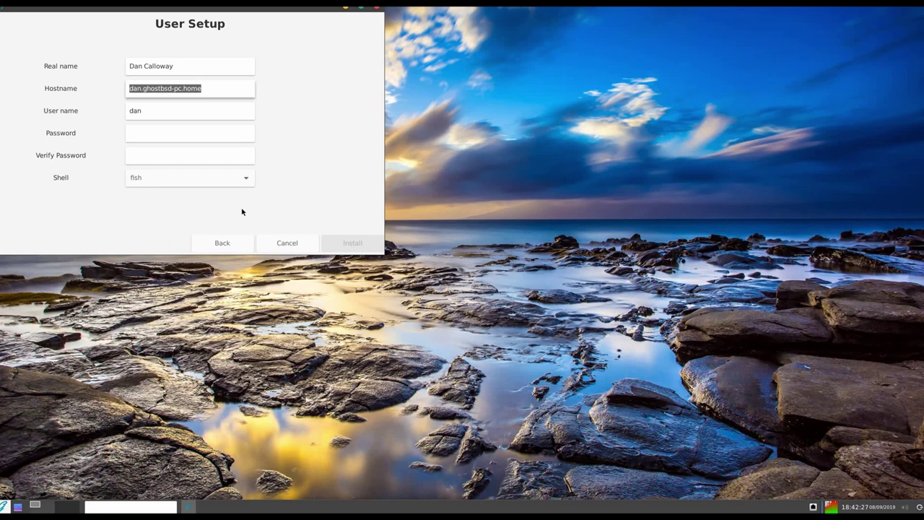
{"action": "type", "text": "ghostBS"}
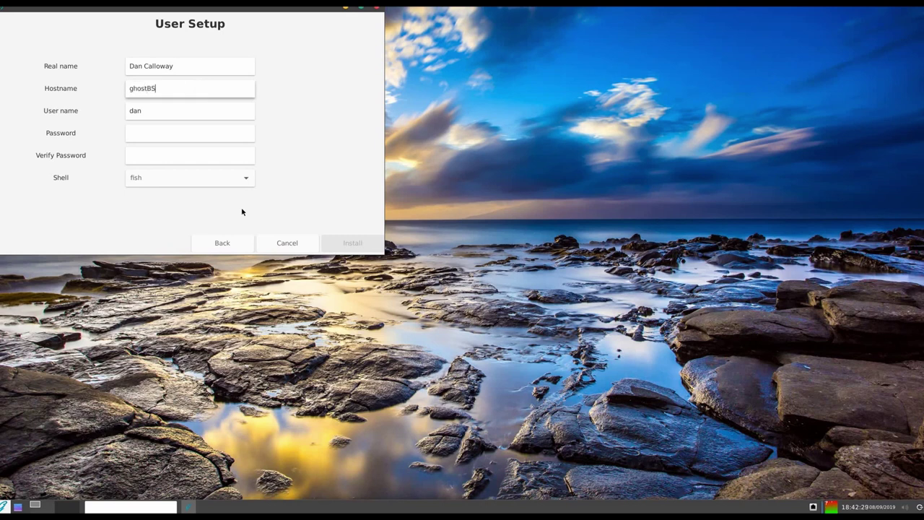
{"action": "type", "text": "D1904xfce_VM"}
{"action": "key", "text": "Tab"}
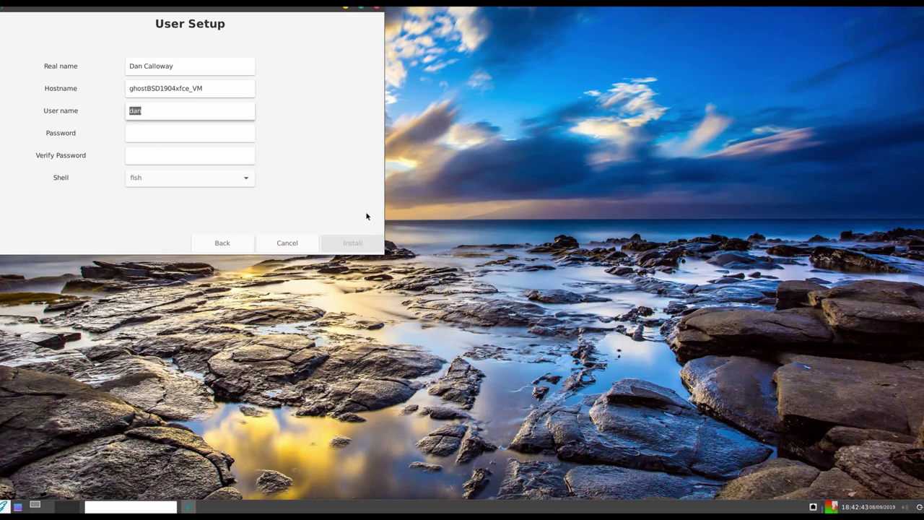
{"action": "type", "text": "datapioneer"}
Set a strong, verified account password, choose bash as the shell, and start the installation.
{"action": "key", "text": "Tab"}
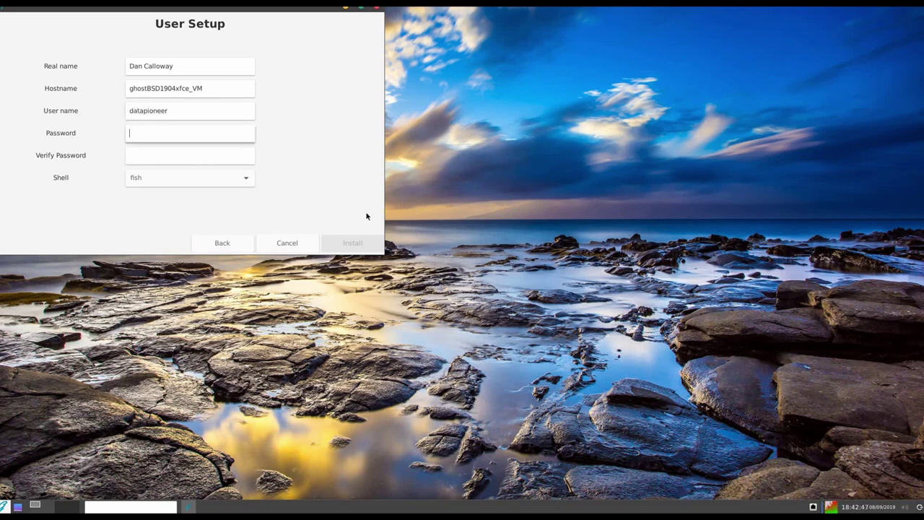
{"action": "type", "text": "********"}
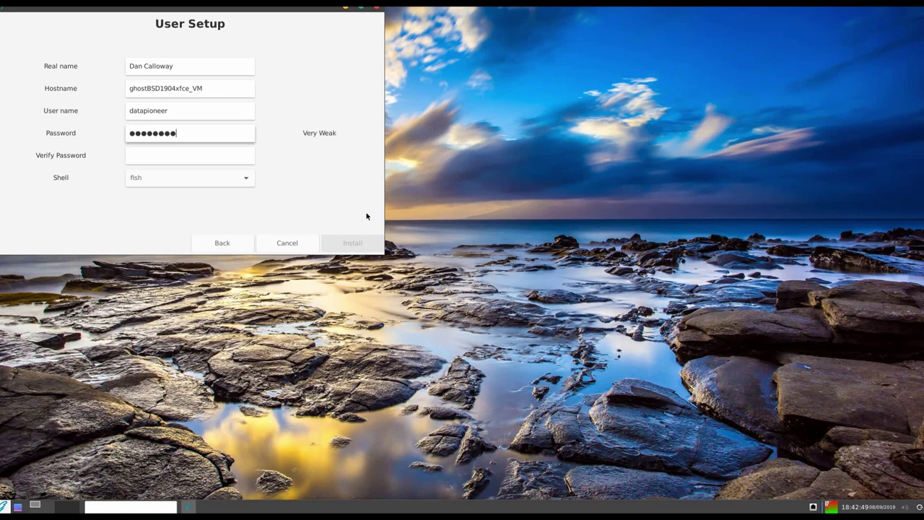
{"action": "key", "text": "BackSpace"}
{"action": "key", "text": "BackSpace"}
{"action": "key", "text": "BackSpace"}
{"action": "key", "text": "BackSpace"}
{"action": "key", "text": "BackSpace"}
{"action": "key", "text": "BackSpace"}
{"action": "key", "text": "BackSpace"}
{"action": "key", "text": "BackSpace"}
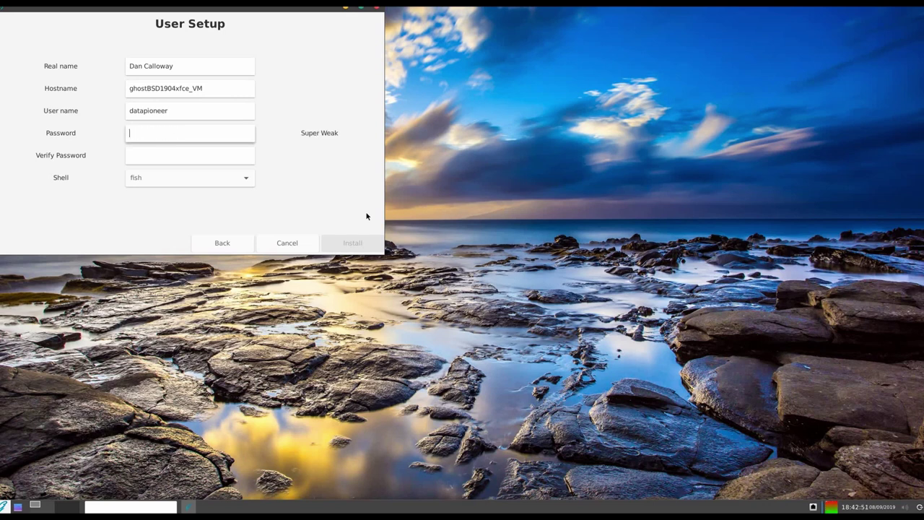
{"action": "type", "text": "**********"}
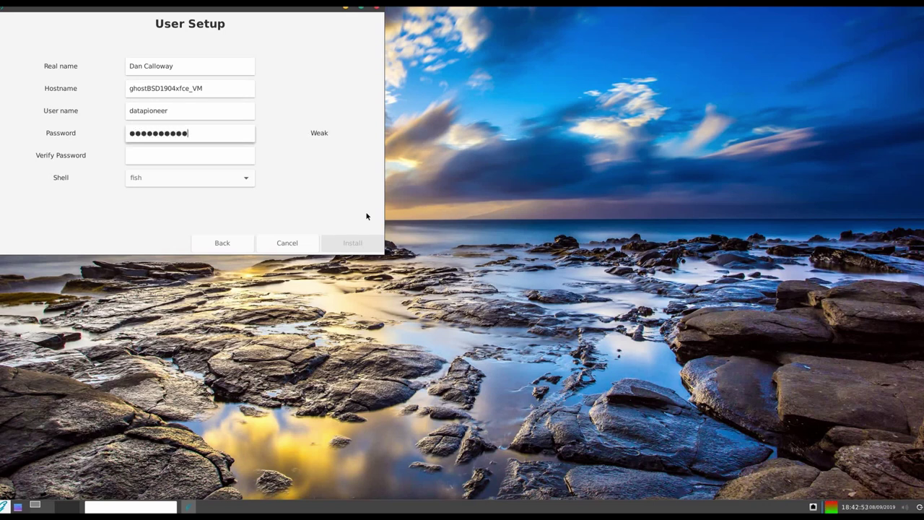
{"action": "type", "text": "***"}
{"action": "key", "text": "Tab"}
{"action": "type", "text": "****"}
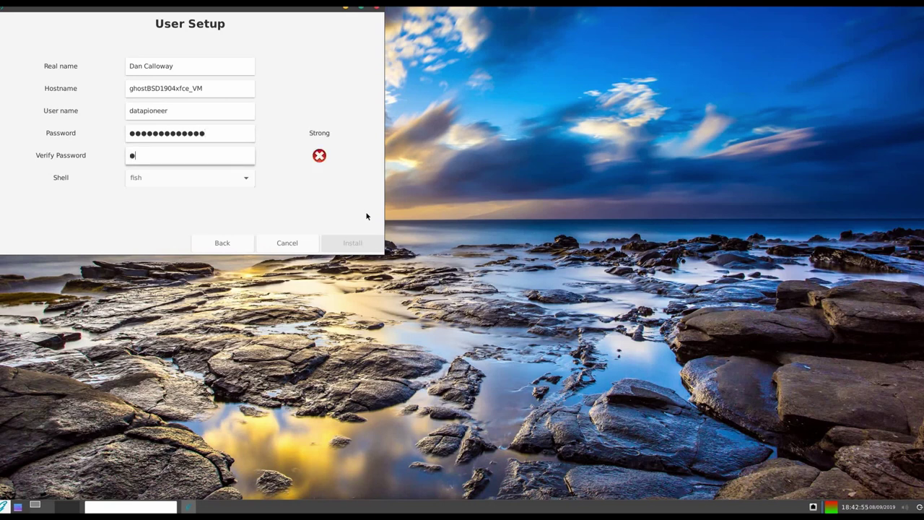
{"action": "type", "text": "*********"}
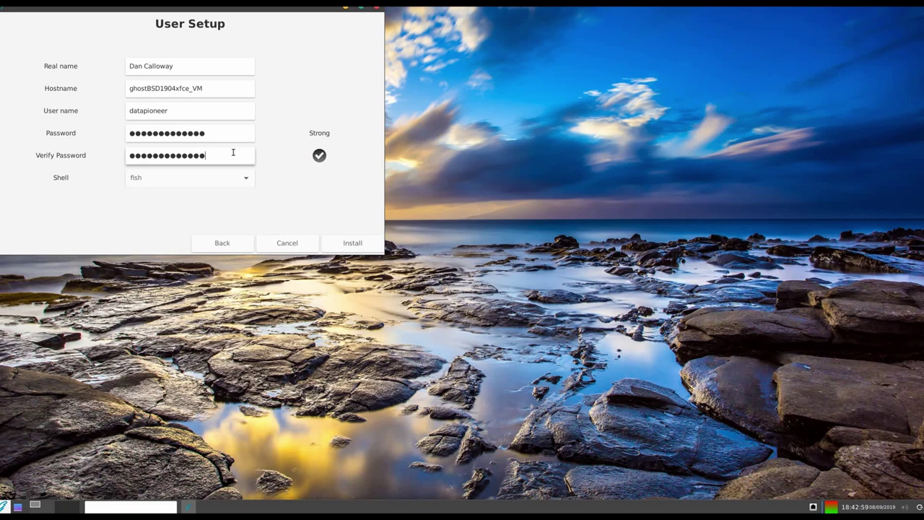
{"action": "left_click", "coordinate": [243, 184]}
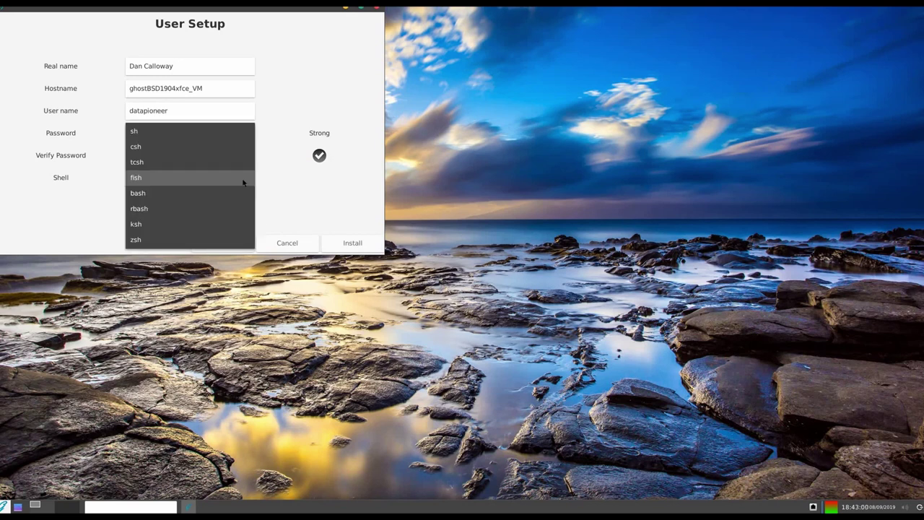
{"action": "left_click", "coordinate": [237, 194]}
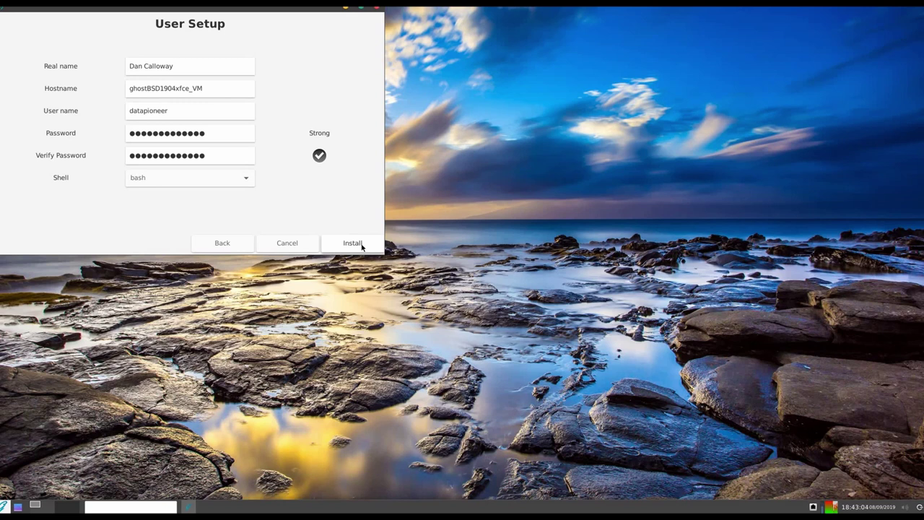
{"action": "left_click", "coordinate": [361, 245]}
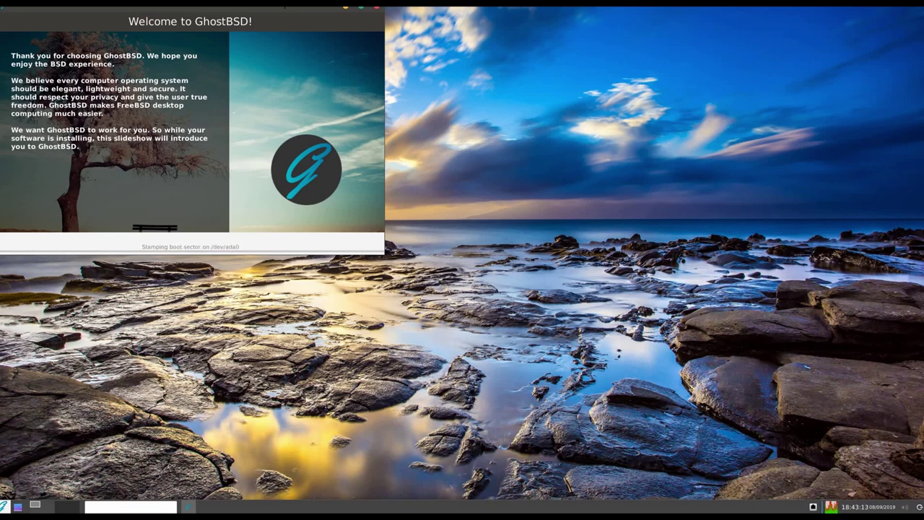
Centre the installer window and wait for the installation to finish and reboot to login.
{"action": "left_click_drag", "start_coordinate": [279, 3], "coordinate": [567, 132]}
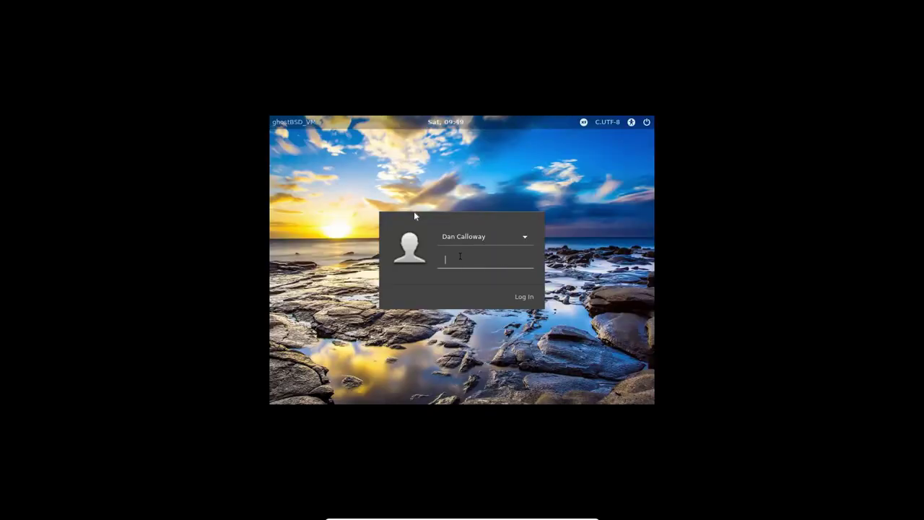
Log in with the account password to reach the XFCE desktop.
{"action": "type", "text": "***********"}
{"action": "key", "text": "Return"}
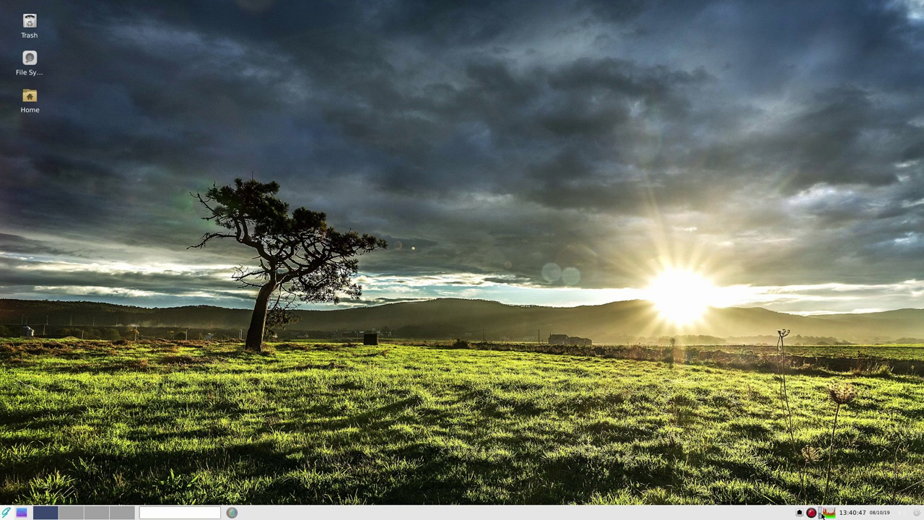
Glance at the Orage calendar from the clock, close it, and open the Whisker applications menu.
{"action": "mouse_move", "coordinate": [823, 515]}
{"action": "left_click", "coordinate": [850, 515]}
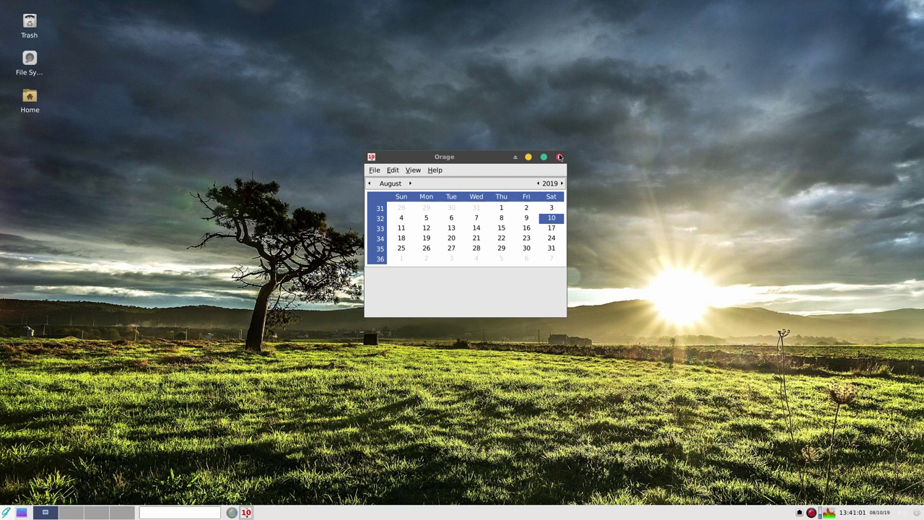
{"action": "left_click", "coordinate": [559, 157]}
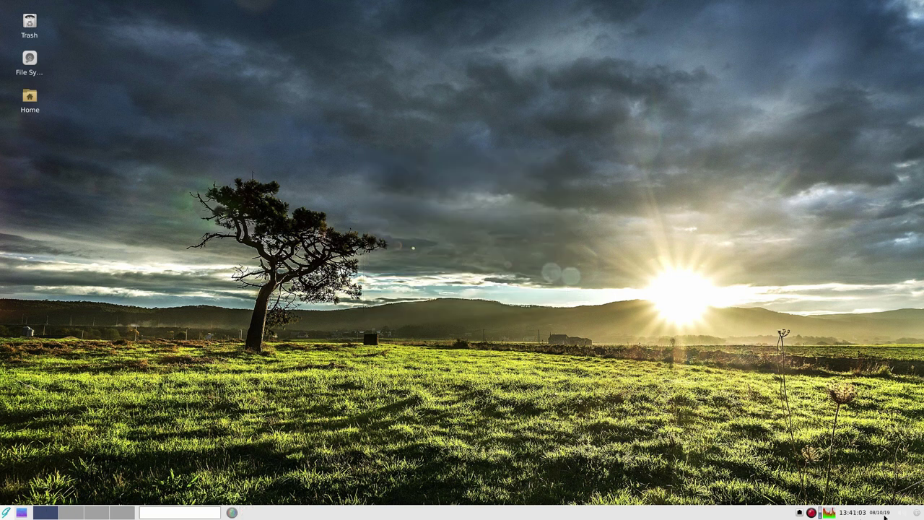
{"action": "mouse_move", "coordinate": [885, 517]}
{"action": "left_click", "coordinate": [6, 512]}
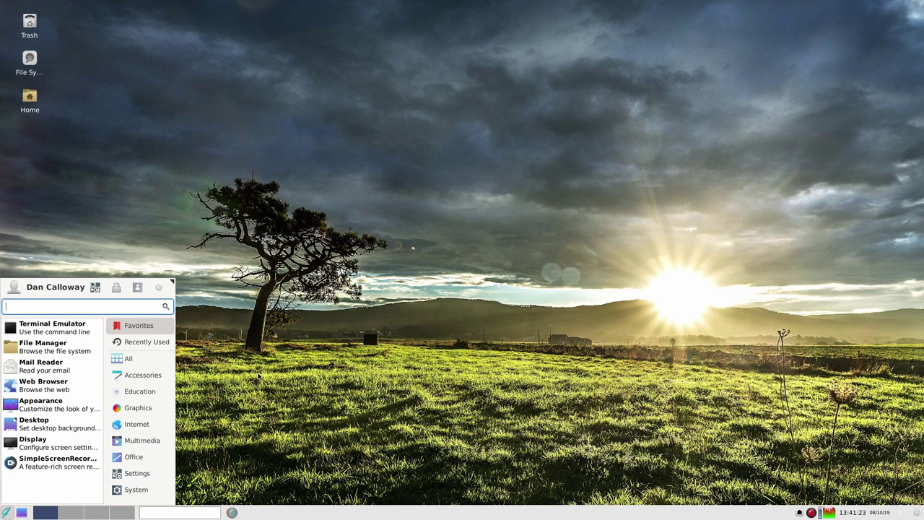
Check the Display settings showing 1920x1080 at 60.0 Hz, then close them.
{"action": "left_click", "coordinate": [83, 451]}
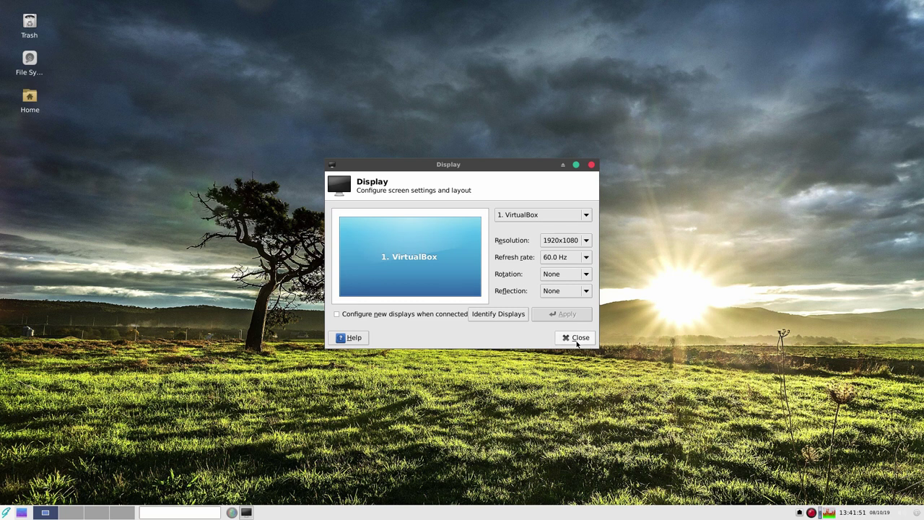
{"action": "left_click", "coordinate": [577, 341]}
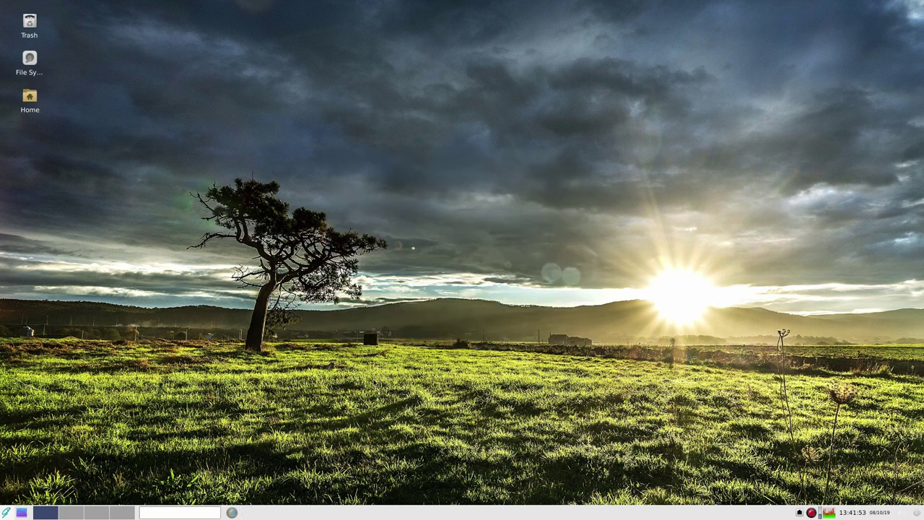
Show the Accessories apps in the Whisker menu, scrolled down to Thunar and Xfburn.
{"action": "left_click", "coordinate": [5, 514]}
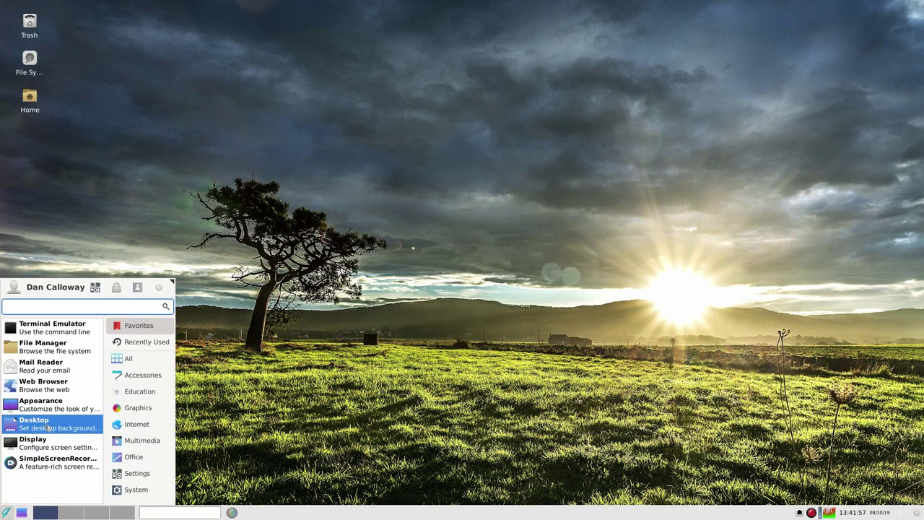
{"action": "left_click", "coordinate": [131, 375]}
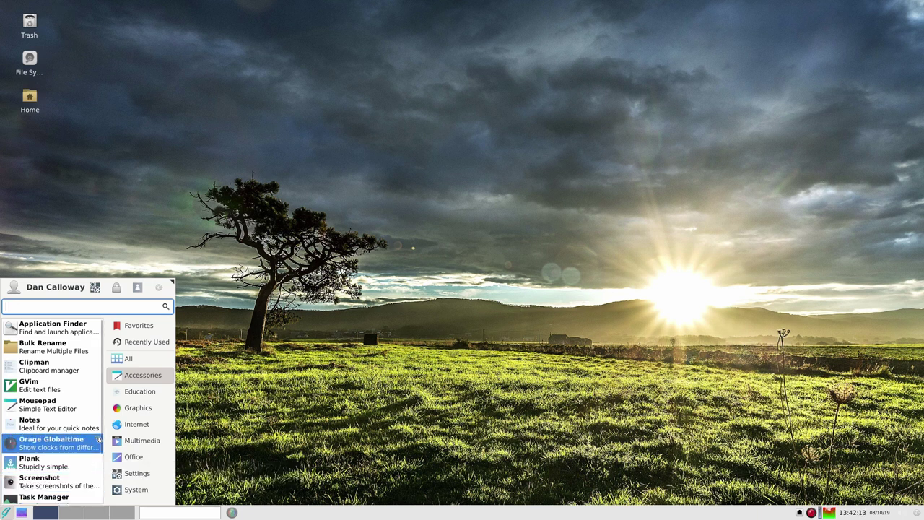
{"action": "left_click_drag", "start_coordinate": [103, 425], "coordinate": [101, 482]}
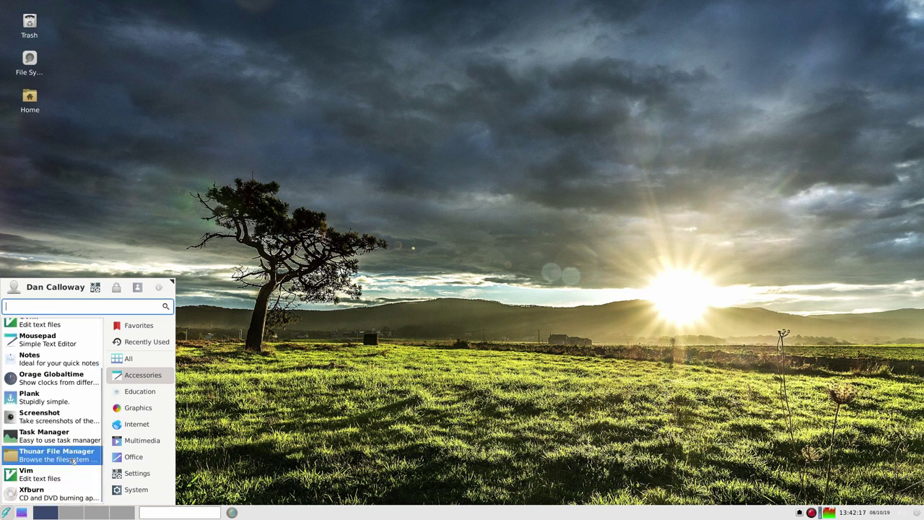
View GhostBSD19.04Desktop.png from Pictures in Shotwell Viewer, then close Shotwell and Thunar.
{"action": "left_click", "coordinate": [58, 455]}
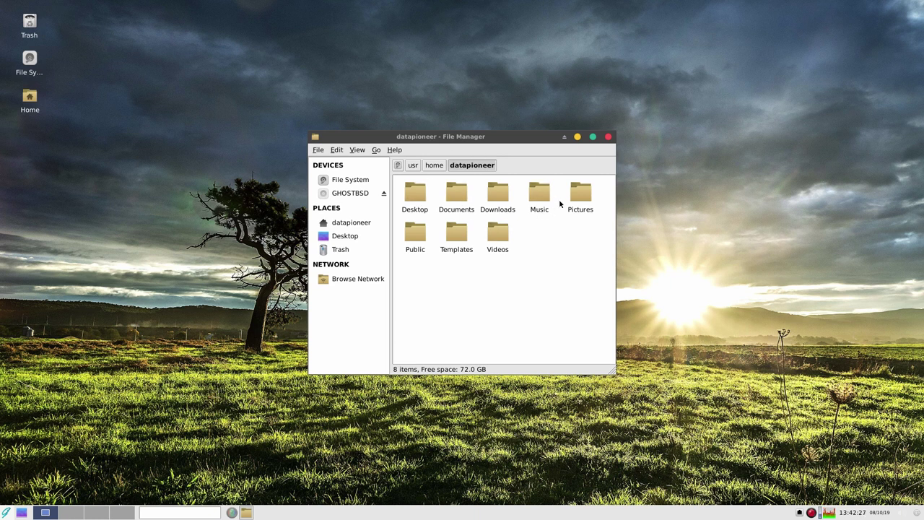
{"action": "double_click", "coordinate": [581, 195]}
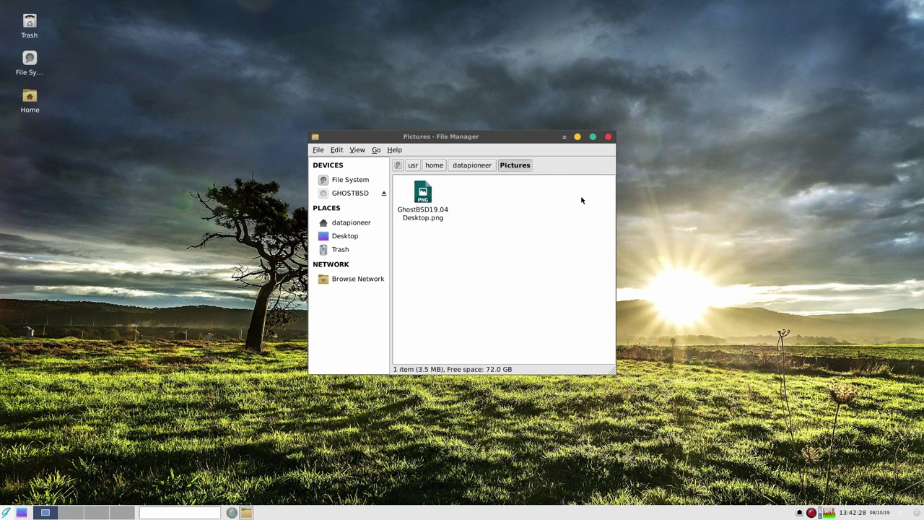
{"action": "right_click", "coordinate": [418, 195]}
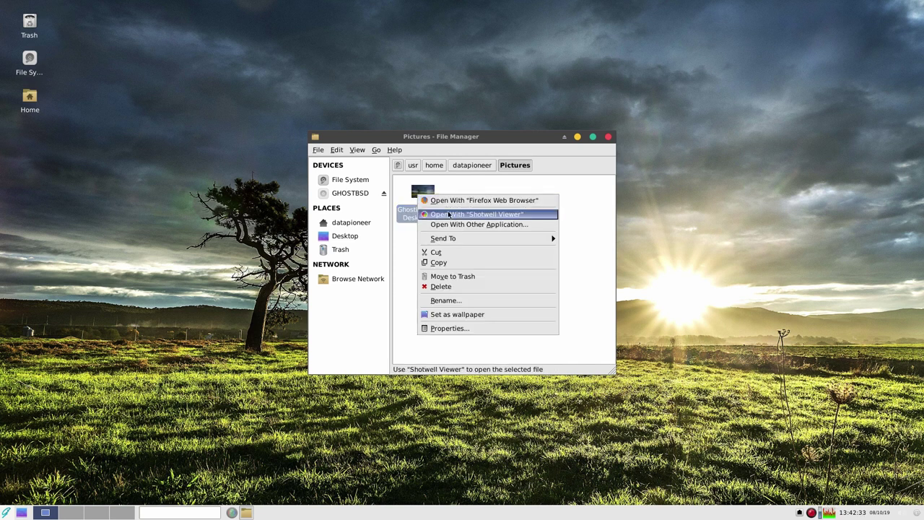
{"action": "left_click", "coordinate": [449, 214]}
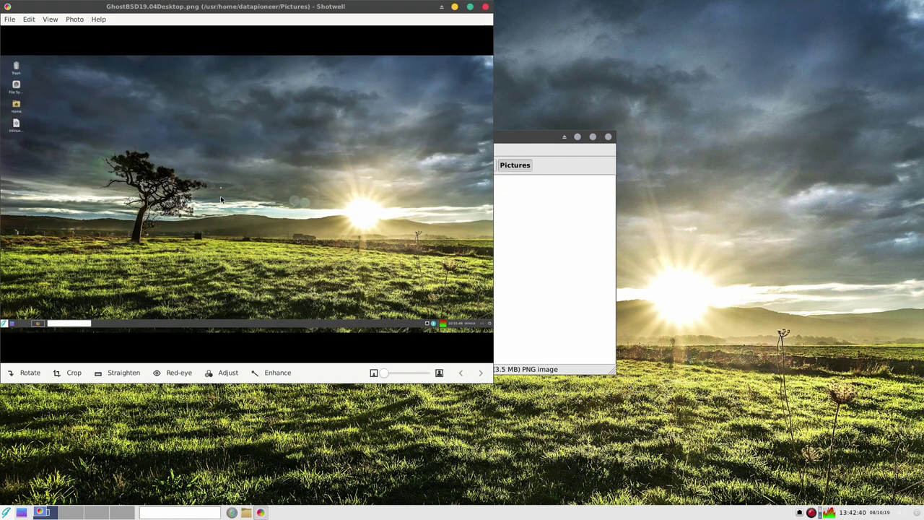
{"action": "left_click", "coordinate": [486, 7]}
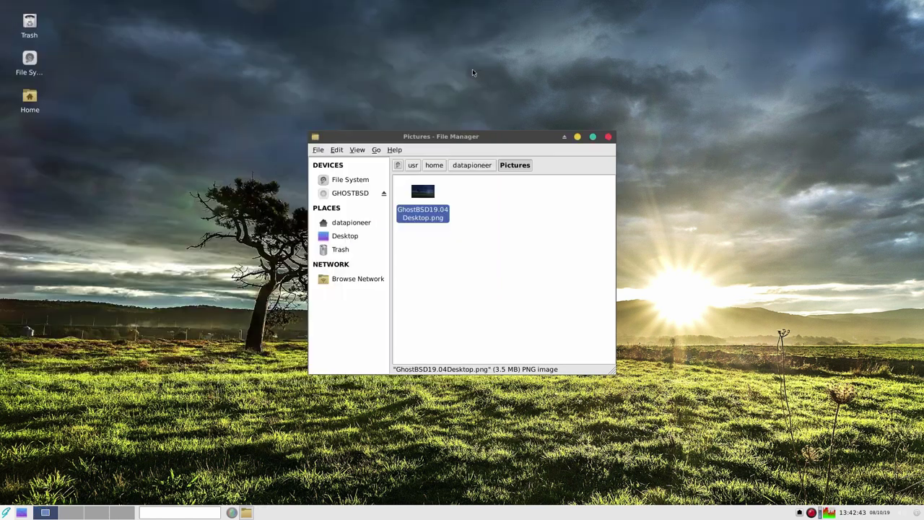
{"action": "left_click", "coordinate": [607, 137]}
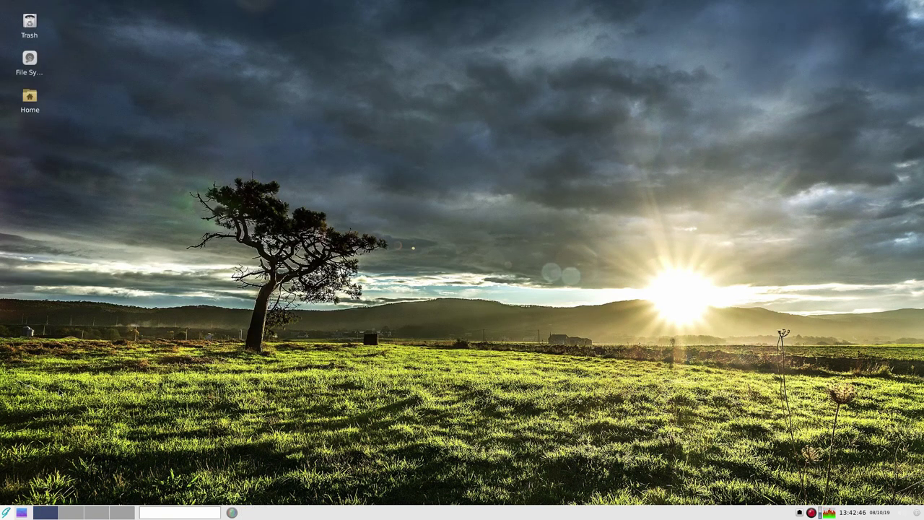
Browse the Accessories, Education, Graphics and Internet menu categories, then launch Firefox Web Browser.
{"action": "left_click", "coordinate": [5, 513]}
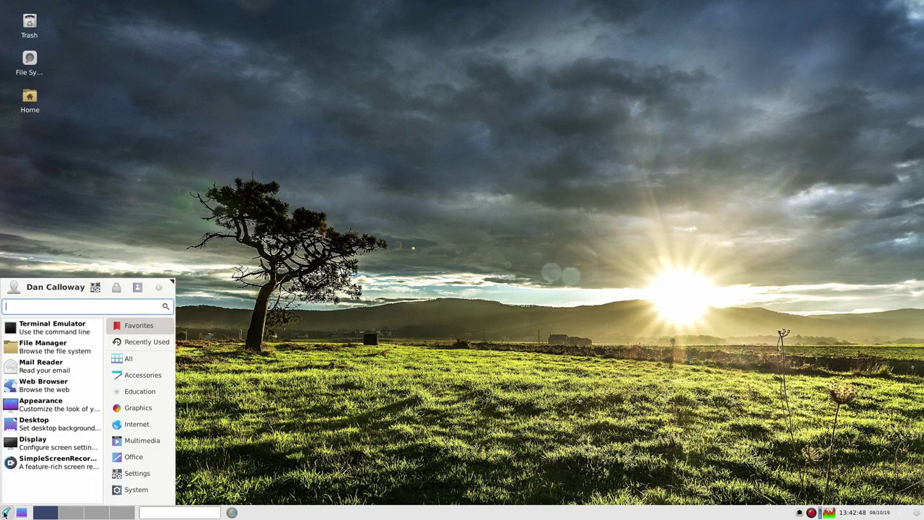
{"action": "left_click", "coordinate": [143, 377]}
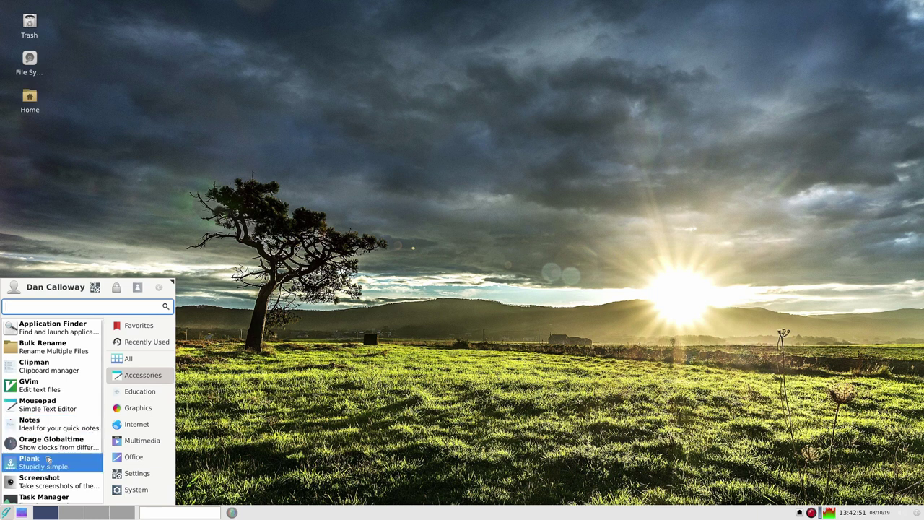
{"action": "scroll", "coordinate": [37, 420], "scroll_direction": "down", "scroll_amount": 2}
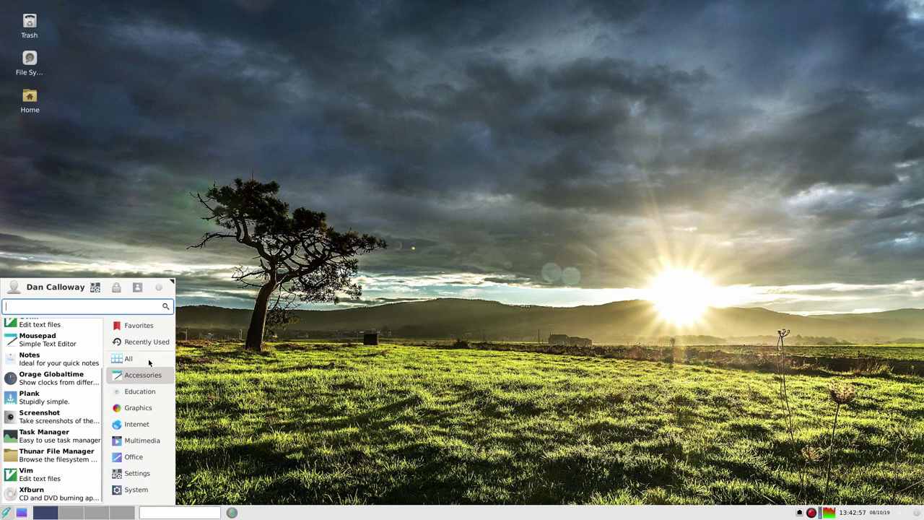
{"action": "left_click", "coordinate": [141, 395]}
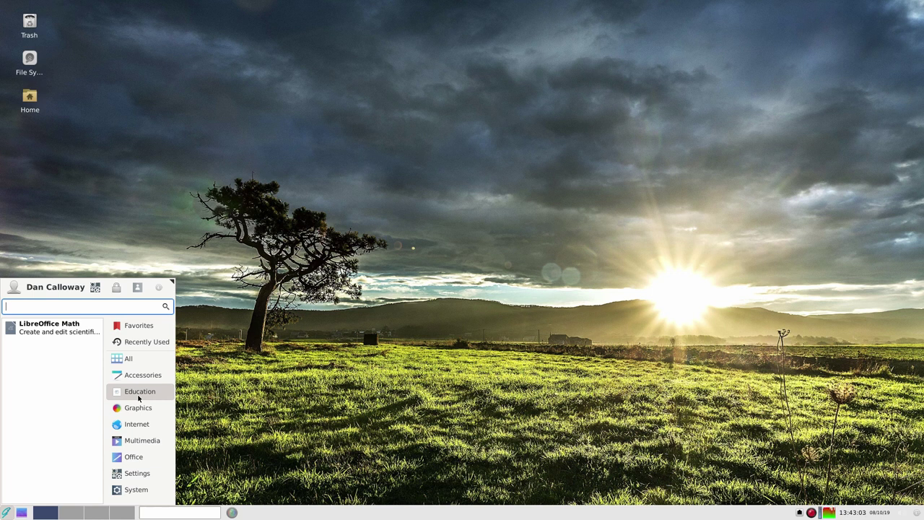
{"action": "left_click", "coordinate": [141, 411]}
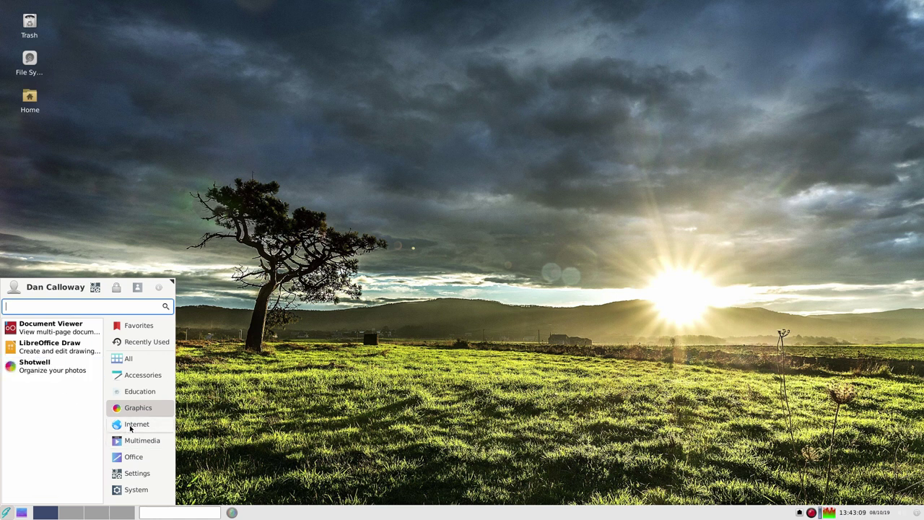
{"action": "left_click", "coordinate": [130, 424]}
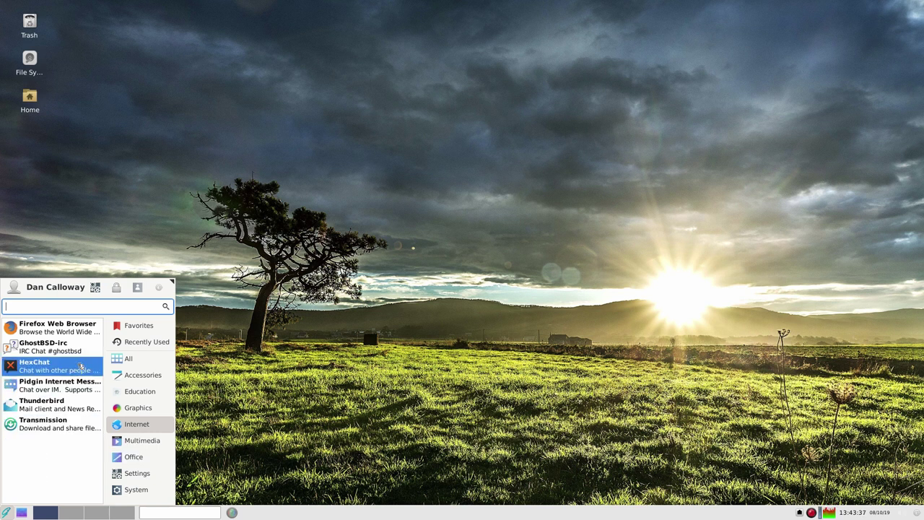
{"action": "left_click", "coordinate": [89, 328]}
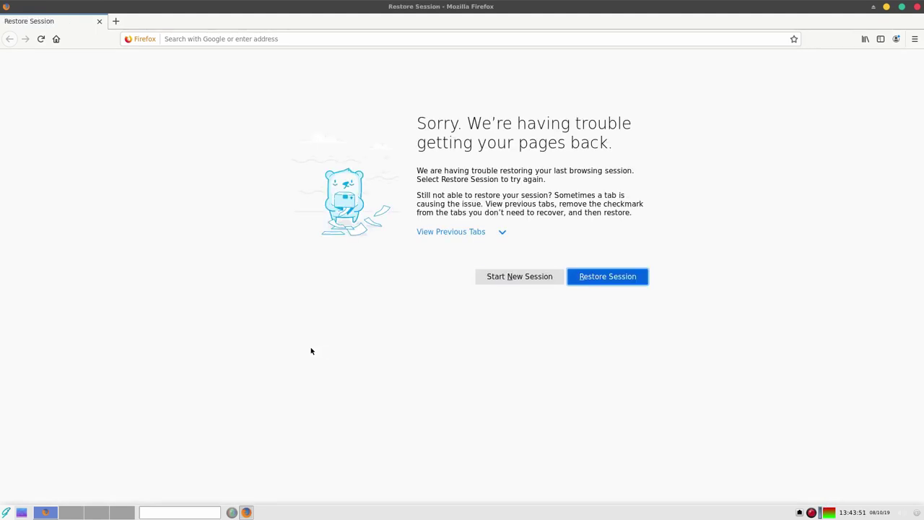
Start a fresh Firefox session, confirm version 67.0 in About Firefox, then quit Firefox.
{"action": "left_click", "coordinate": [518, 278]}
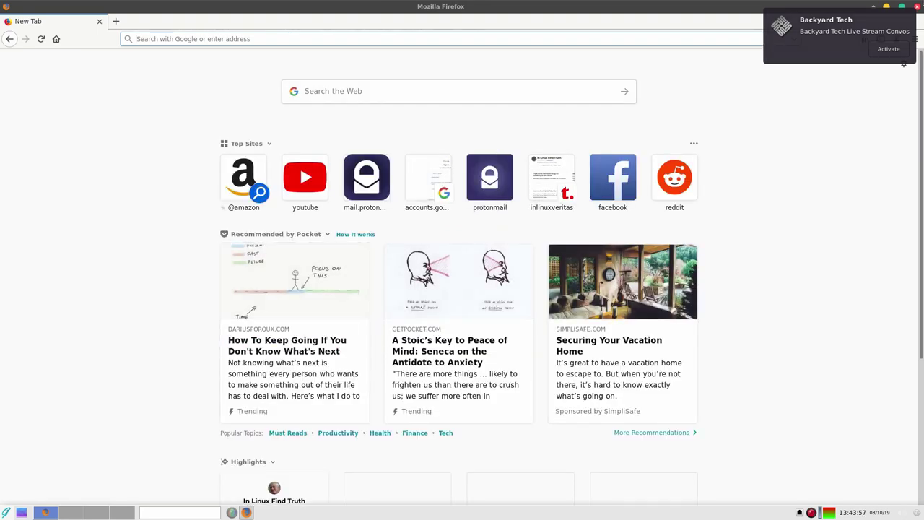
{"action": "left_click", "coordinate": [807, 55]}
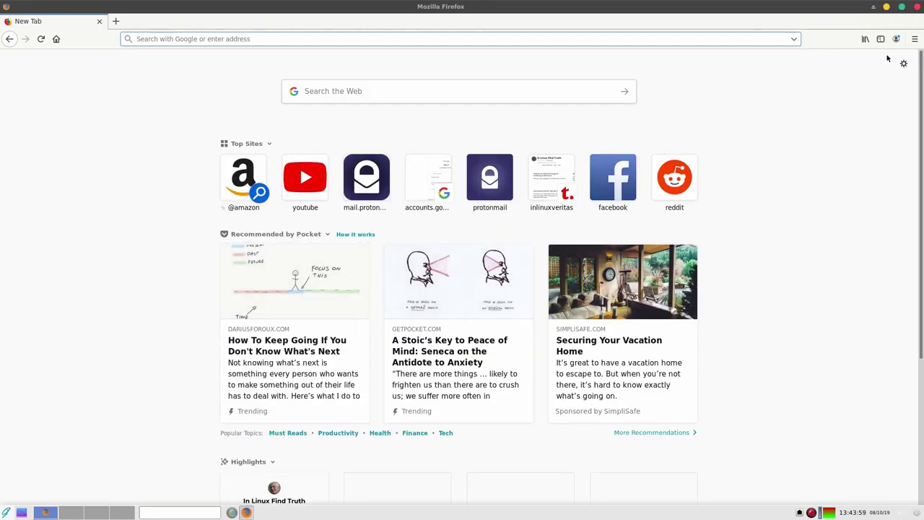
{"action": "left_click", "coordinate": [915, 39]}
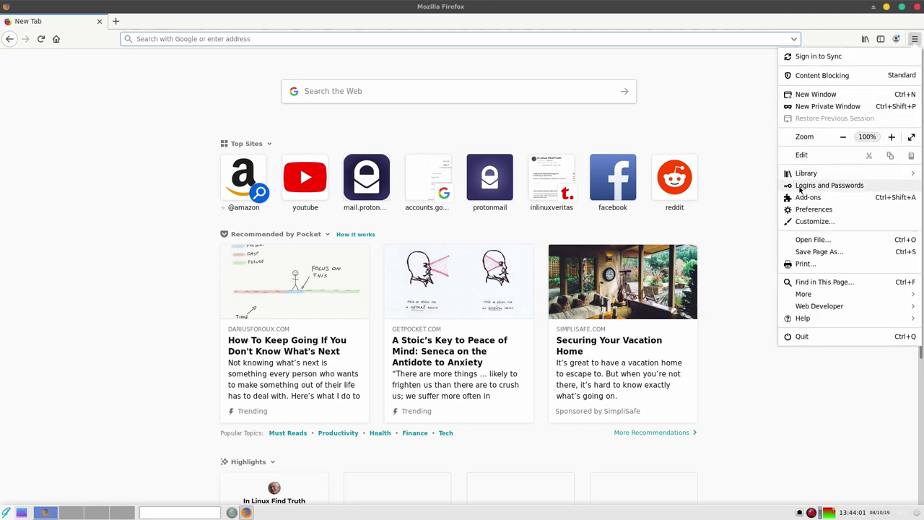
{"action": "left_click", "coordinate": [802, 318]}
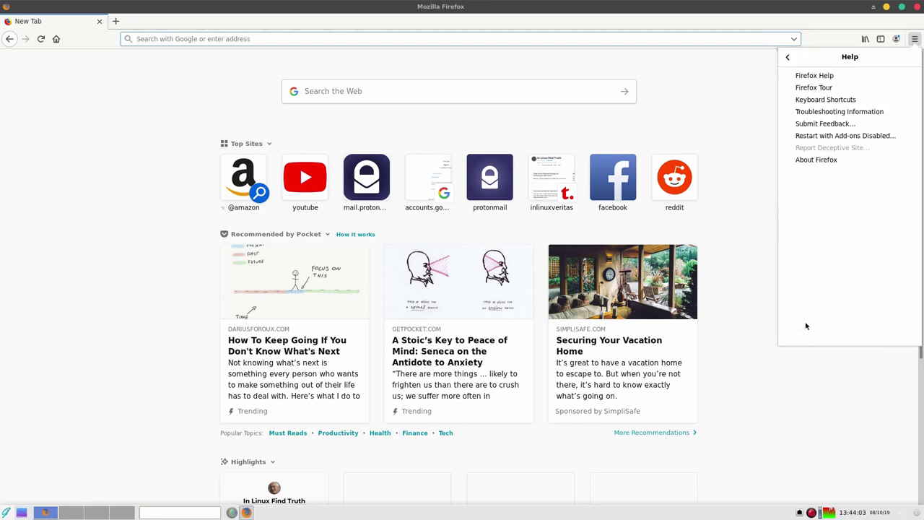
{"action": "left_click", "coordinate": [806, 160]}
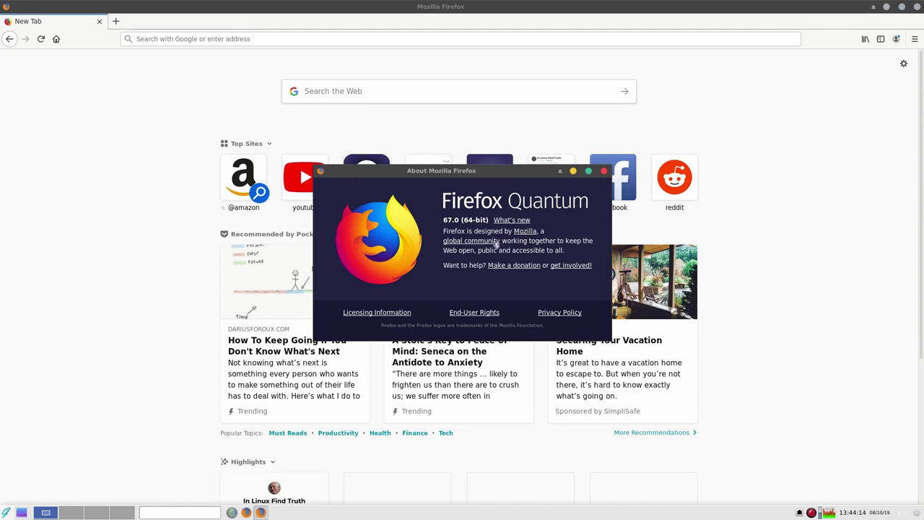
{"action": "left_click", "coordinate": [604, 173]}
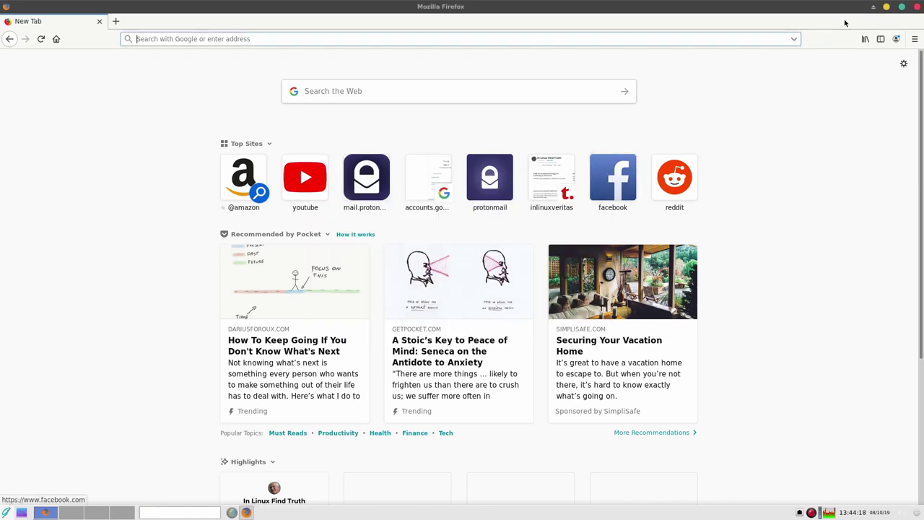
{"action": "left_click", "coordinate": [916, 7]}
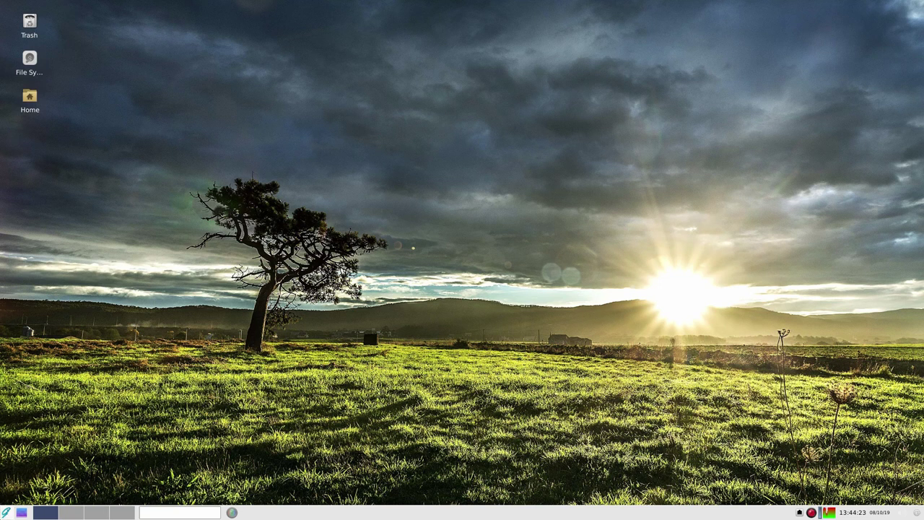
Browse the Internet, Multimedia and Office menu categories, then list the Settings category tools.
{"action": "left_click", "coordinate": [5, 513]}
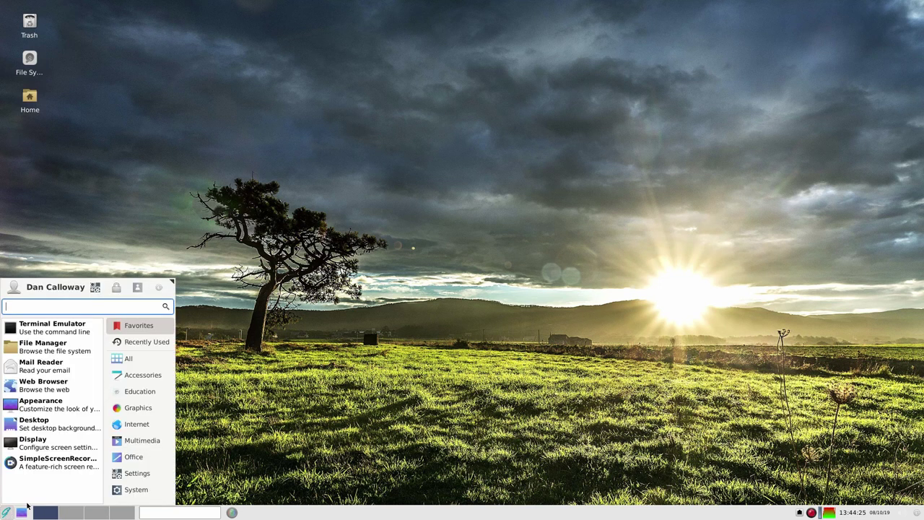
{"action": "left_click", "coordinate": [137, 424]}
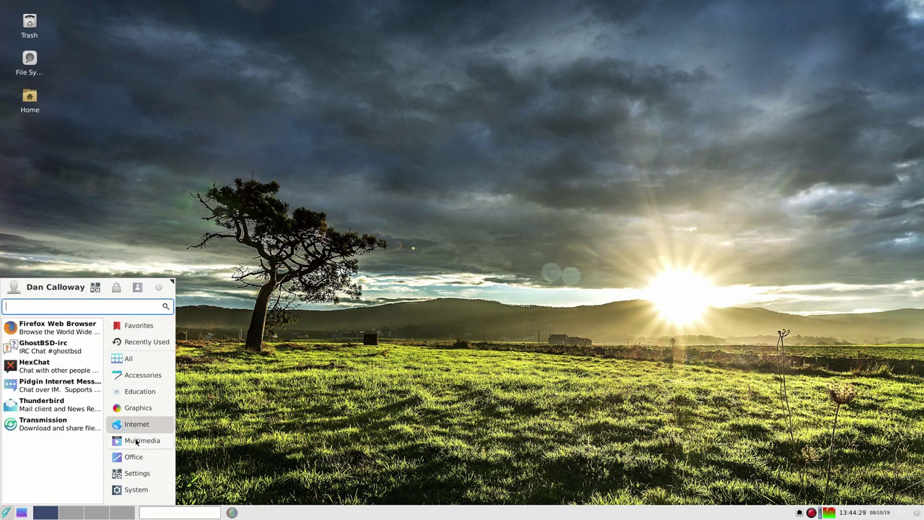
{"action": "left_click", "coordinate": [137, 442]}
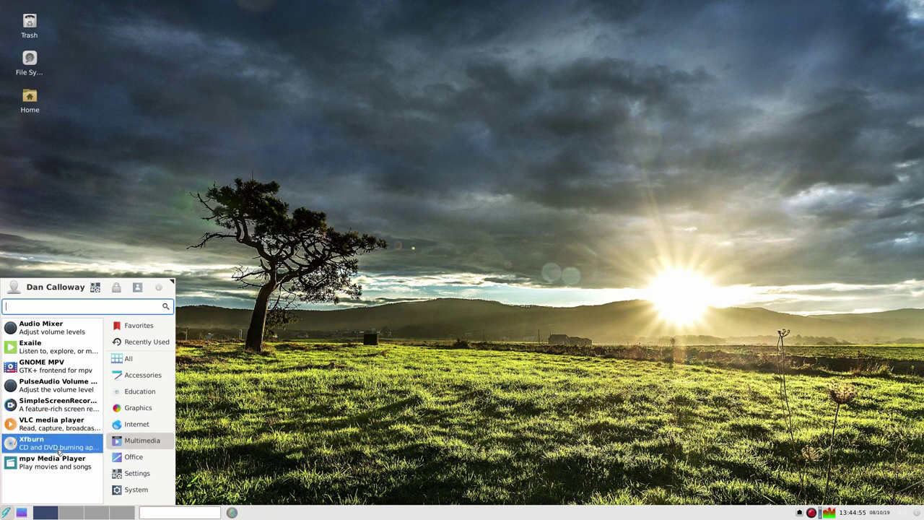
{"action": "left_click", "coordinate": [133, 458]}
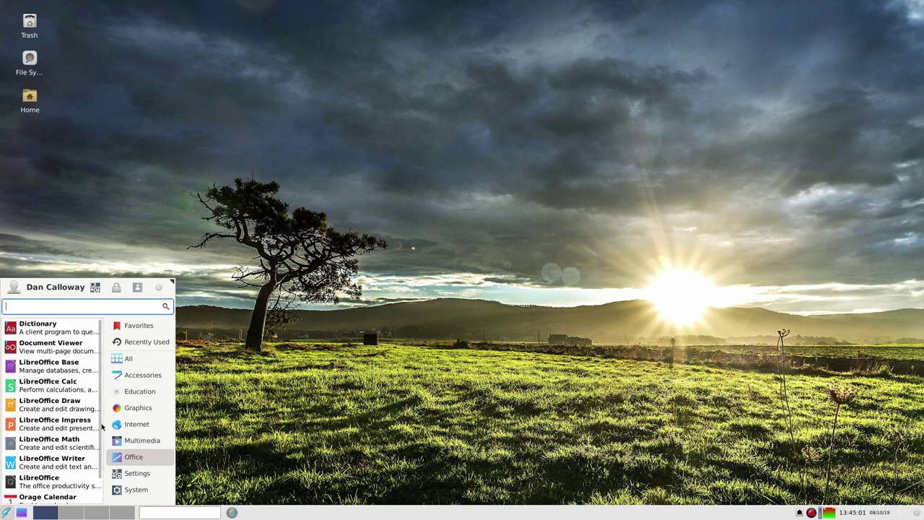
{"action": "scroll", "coordinate": [99, 429], "scroll_direction": "down", "scroll_amount": 1}
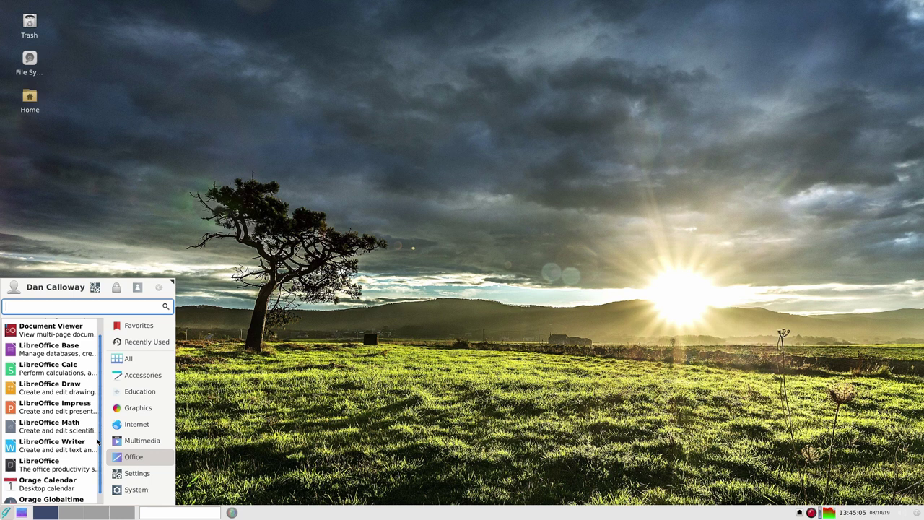
{"action": "scroll", "coordinate": [97, 442], "scroll_direction": "down", "scroll_amount": 1}
{"action": "scroll", "coordinate": [97, 434], "scroll_direction": "down", "scroll_amount": 1}
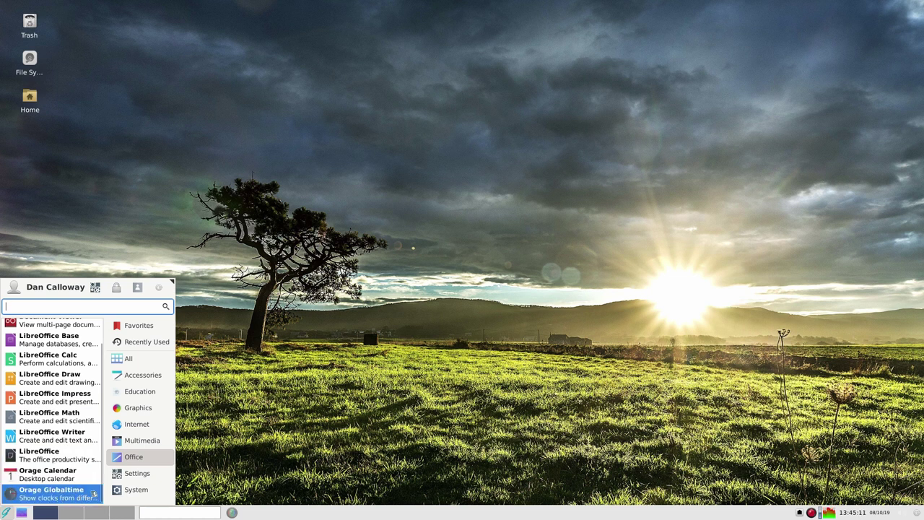
{"action": "left_click", "coordinate": [128, 474]}
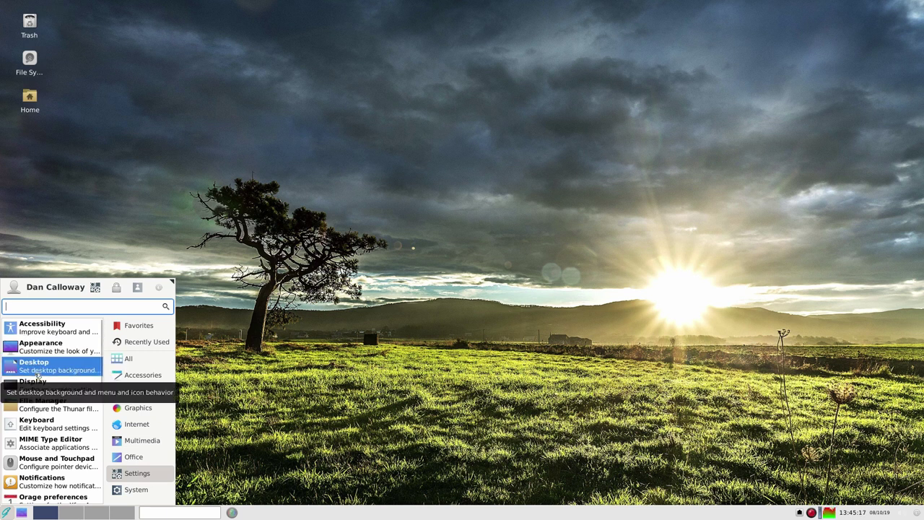
Change the Appearance style from Xfce-b5 to Vimix-Dark and close the Appearance settings.
{"action": "left_click", "coordinate": [72, 359]}
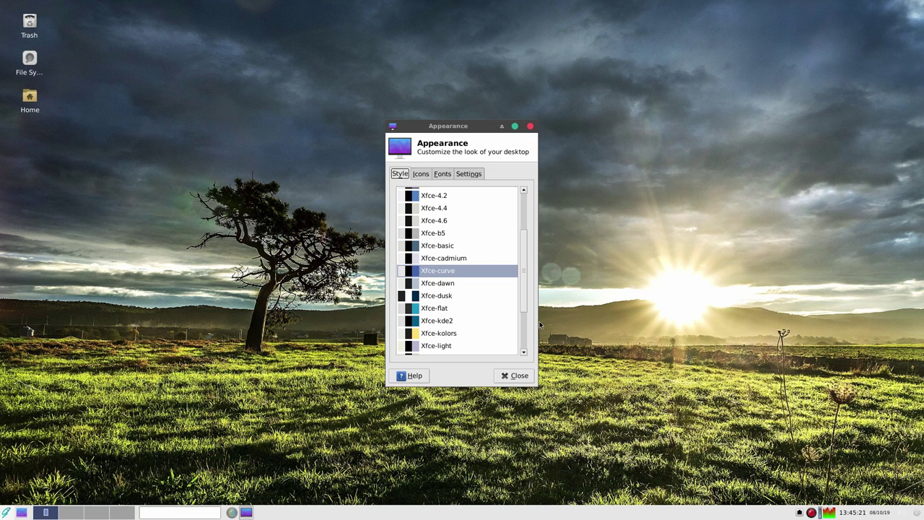
{"action": "left_click", "coordinate": [468, 236]}
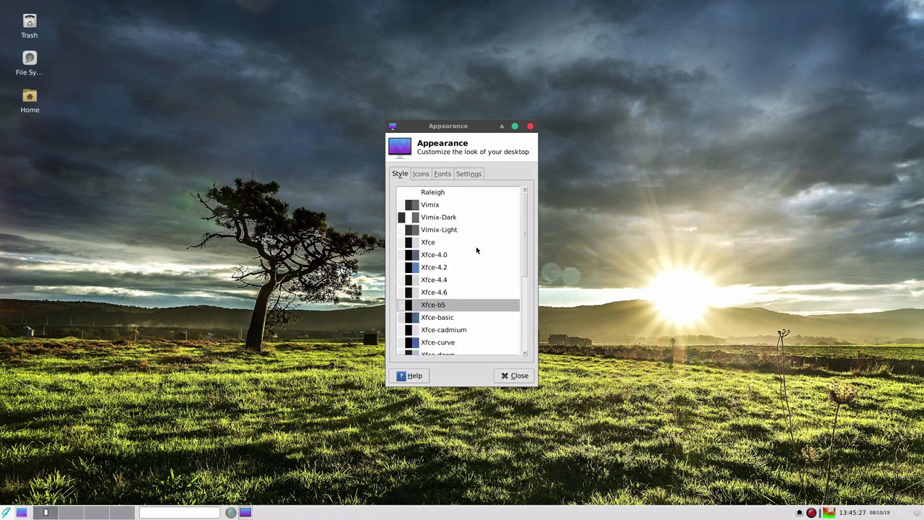
{"action": "left_click", "coordinate": [449, 222]}
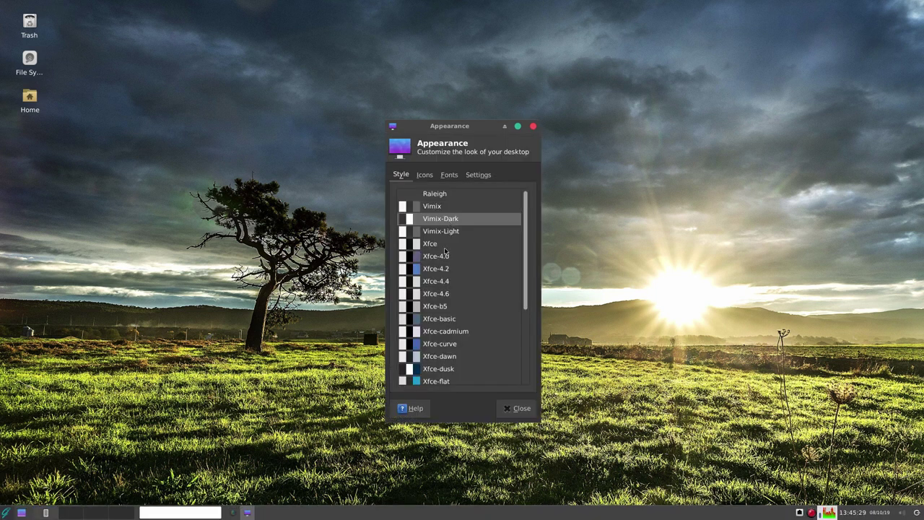
{"action": "left_click", "coordinate": [511, 411]}
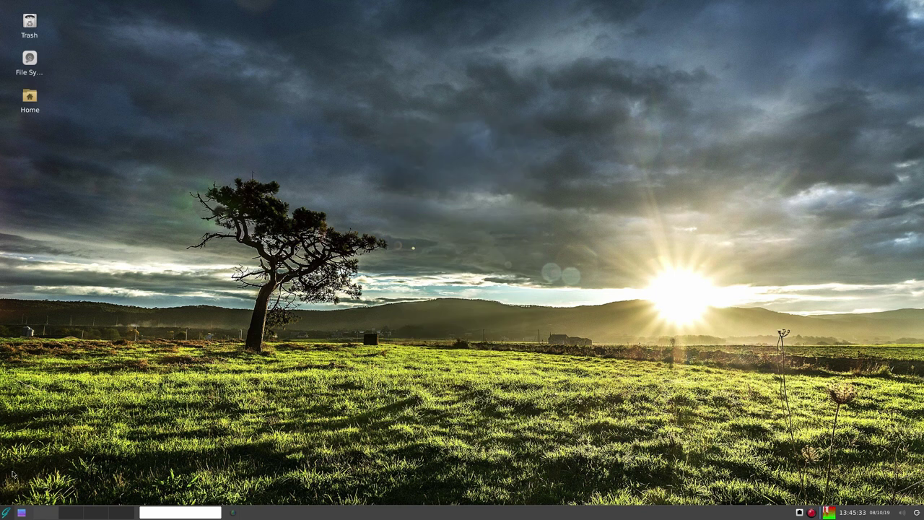
{"action": "left_click", "coordinate": [6, 512]}
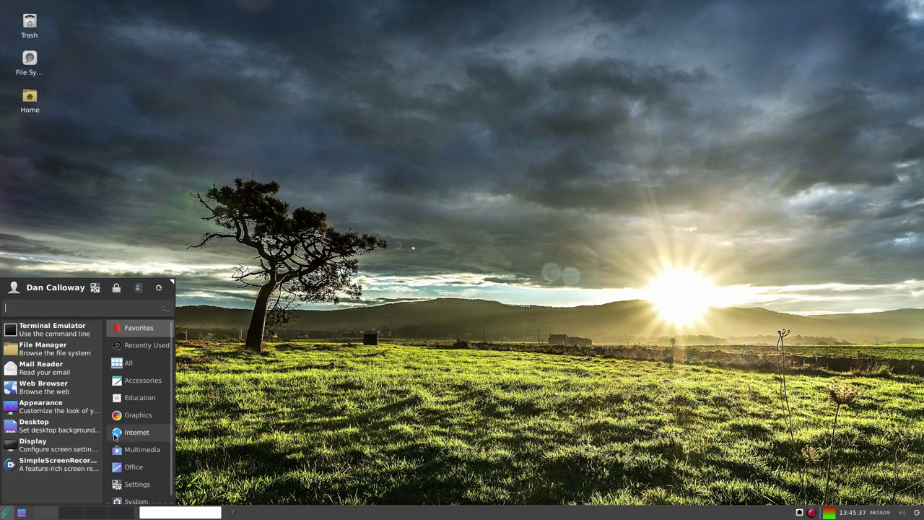
Browse Multimedia and Office, then open Settings > Desktop on its Background tab.
{"action": "left_click", "coordinate": [138, 449]}
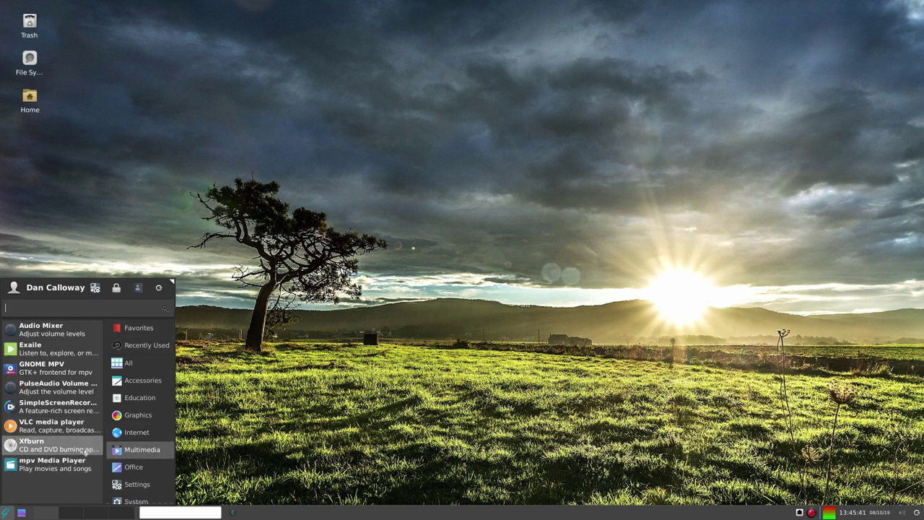
{"action": "left_click", "coordinate": [130, 472]}
{"action": "scroll", "coordinate": [66, 463], "scroll_direction": "down", "scroll_amount": 2}
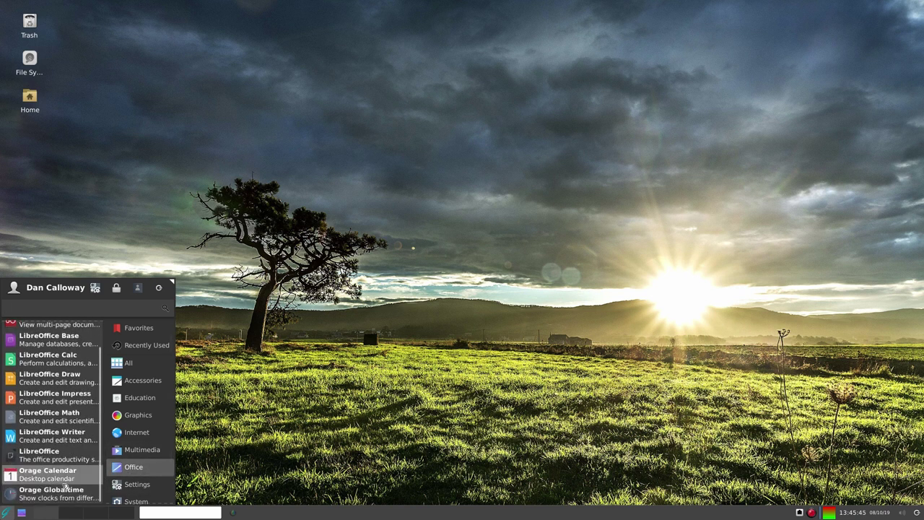
{"action": "left_click", "coordinate": [121, 481]}
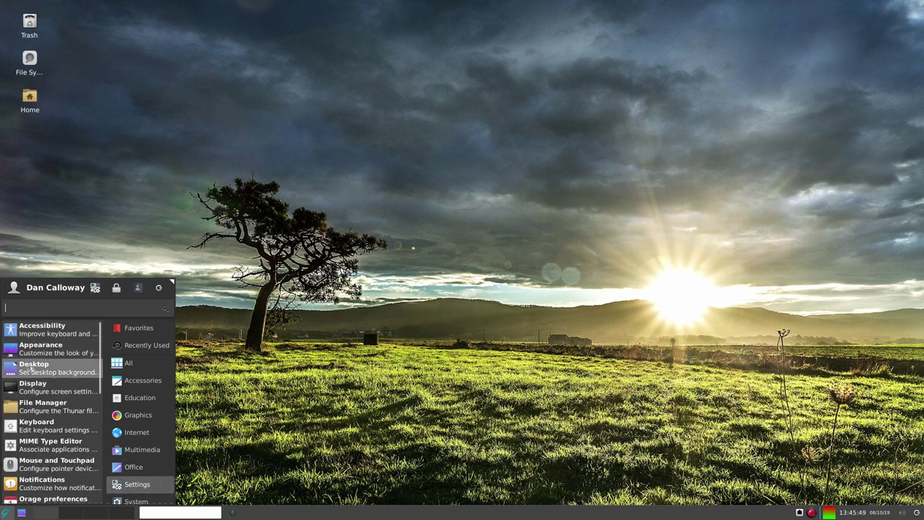
{"action": "left_click", "coordinate": [33, 374]}
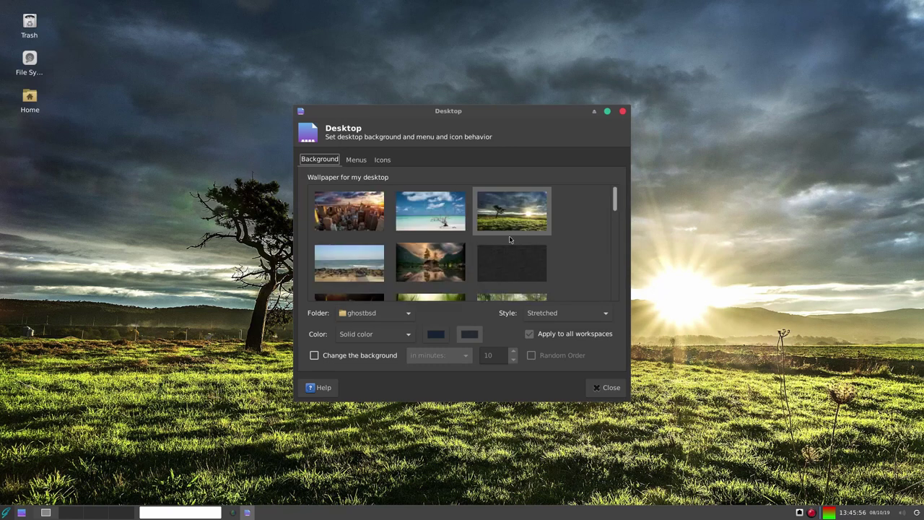
Scroll through the wallpapers, keep the ghostbsd folder selected, and close the Desktop settings.
{"action": "scroll", "coordinate": [509, 238], "scroll_direction": "down", "scroll_amount": 3}
{"action": "scroll", "coordinate": [509, 238], "scroll_direction": "down", "scroll_amount": 2}
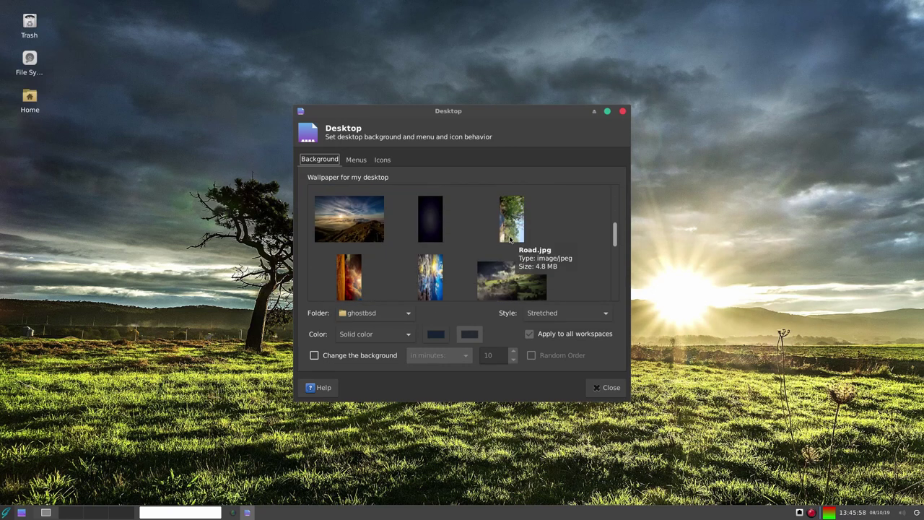
{"action": "scroll", "coordinate": [509, 238], "scroll_direction": "down", "scroll_amount": 2}
{"action": "scroll", "coordinate": [509, 238], "scroll_direction": "down", "scroll_amount": 1}
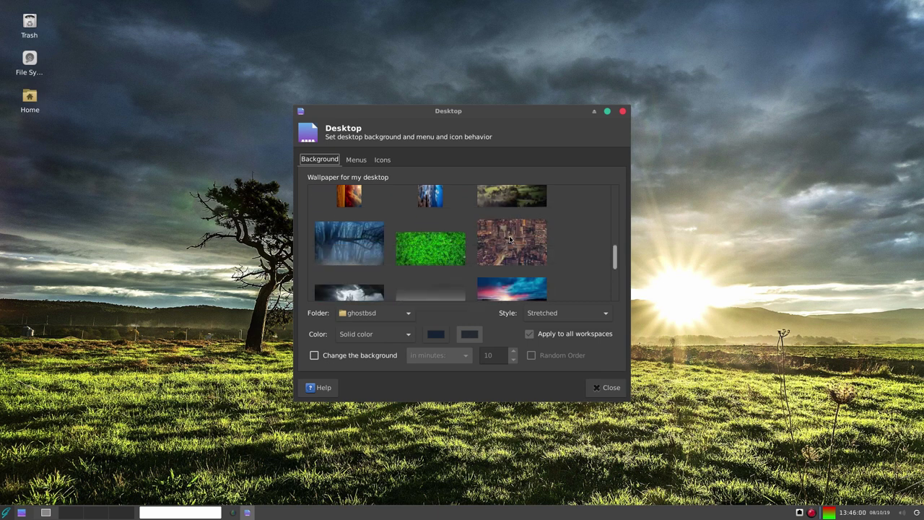
{"action": "scroll", "coordinate": [509, 238], "scroll_direction": "down", "scroll_amount": 1}
{"action": "scroll", "coordinate": [509, 238], "scroll_direction": "down", "scroll_amount": 2}
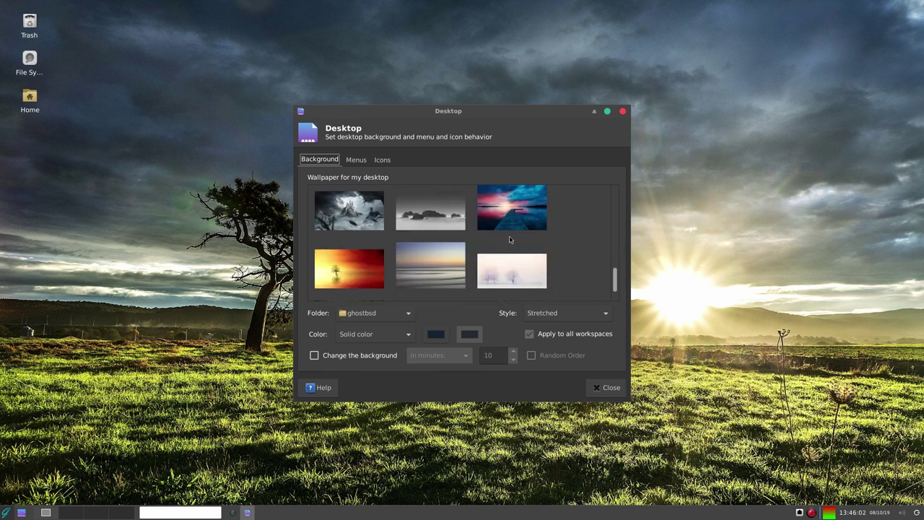
{"action": "scroll", "coordinate": [509, 238], "scroll_direction": "up", "scroll_amount": 10}
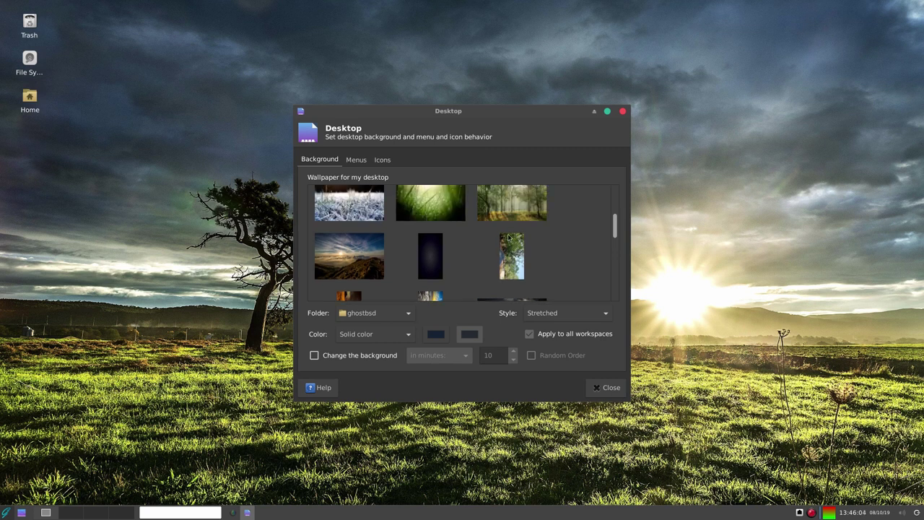
{"action": "scroll", "coordinate": [507, 232], "scroll_direction": "up", "scroll_amount": 2}
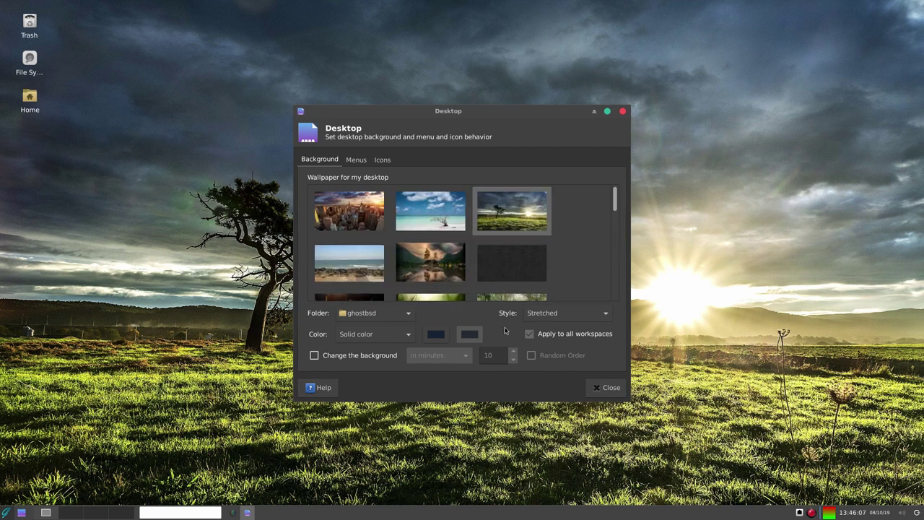
{"action": "scroll", "coordinate": [488, 230], "scroll_direction": "down", "scroll_amount": 5}
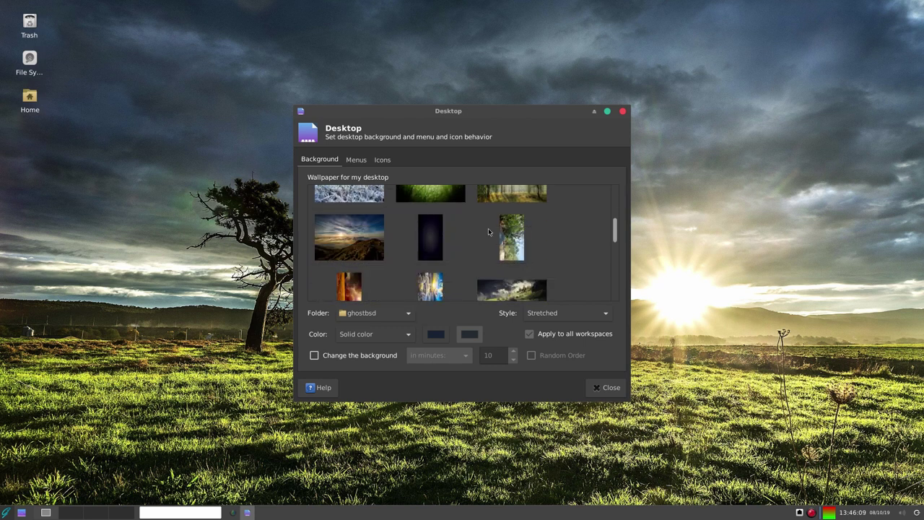
{"action": "scroll", "coordinate": [488, 231], "scroll_direction": "down", "scroll_amount": 2}
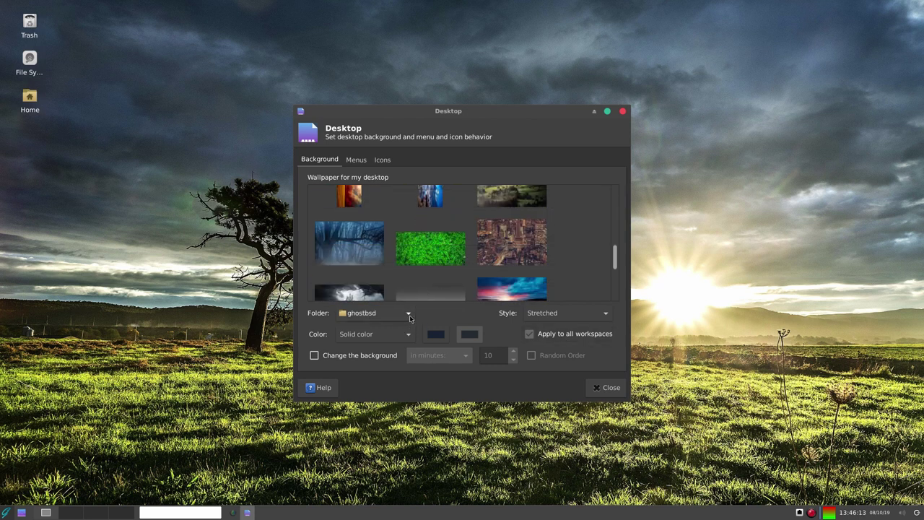
{"action": "left_click", "coordinate": [409, 315]}
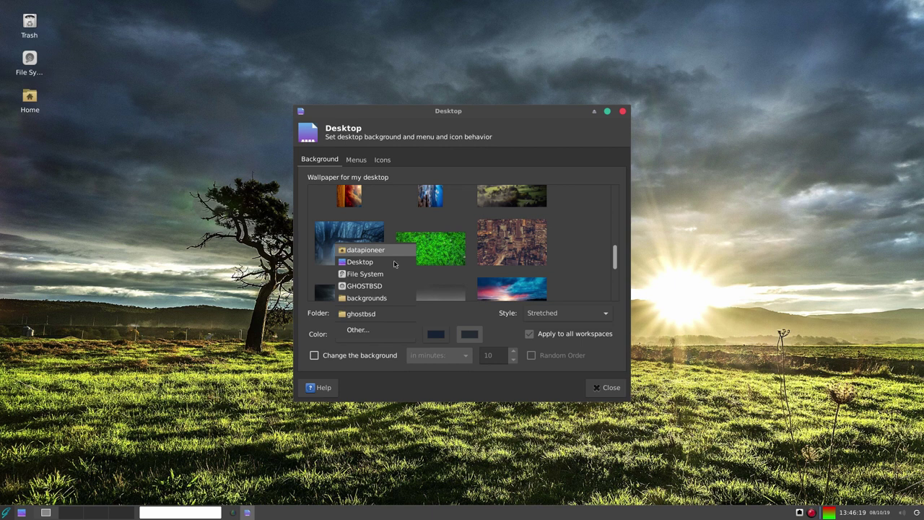
{"action": "left_click", "coordinate": [607, 391]}
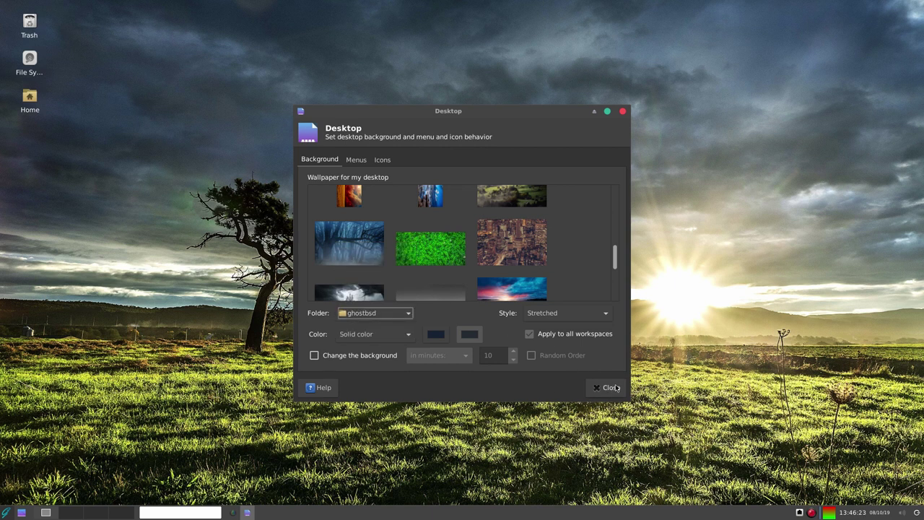
{"action": "left_click", "coordinate": [612, 388]}
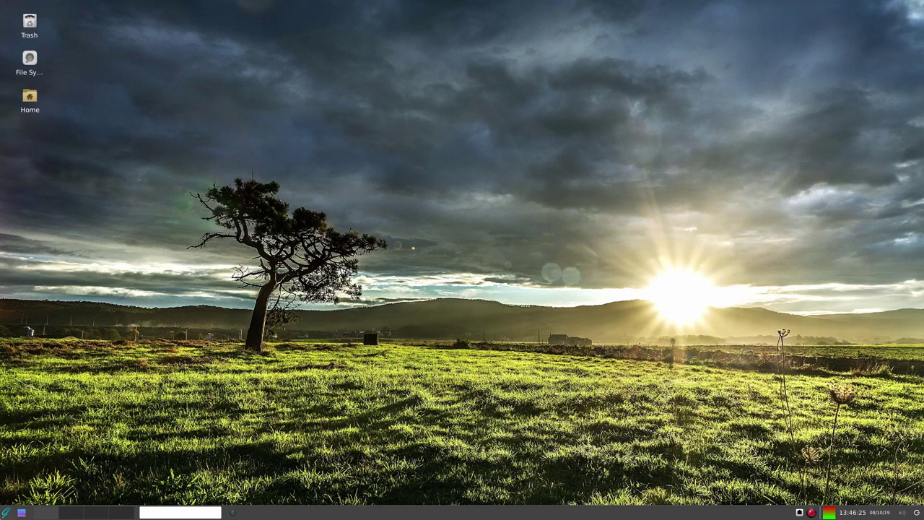
Scroll the Settings category down to Workspaces and open it, showing Workspace 1 through 4.
{"action": "left_click", "coordinate": [7, 514]}
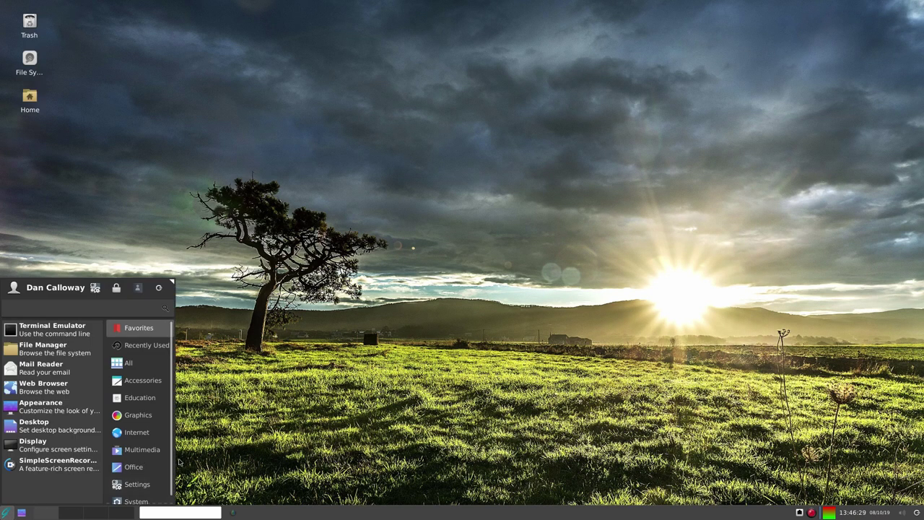
{"action": "left_click", "coordinate": [139, 484]}
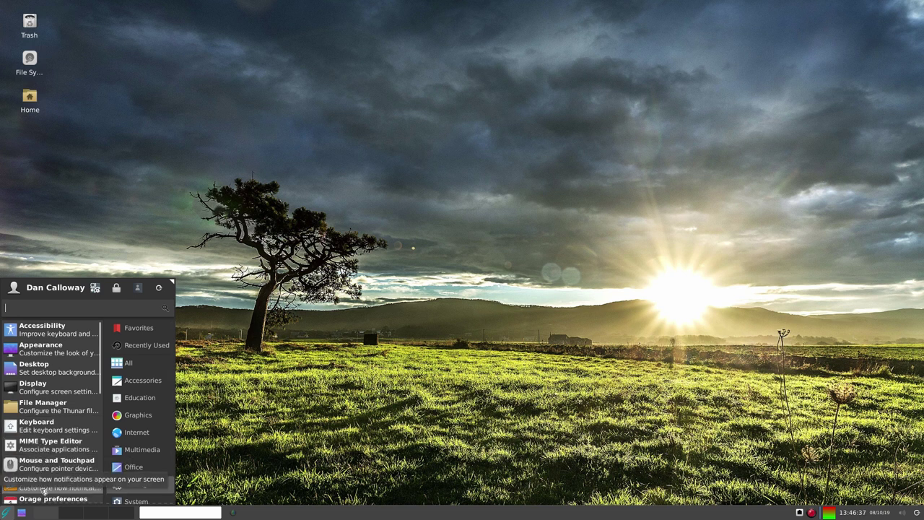
{"action": "scroll", "coordinate": [45, 489], "scroll_direction": "down", "scroll_amount": 2}
{"action": "scroll", "coordinate": [45, 491], "scroll_direction": "down", "scroll_amount": 3}
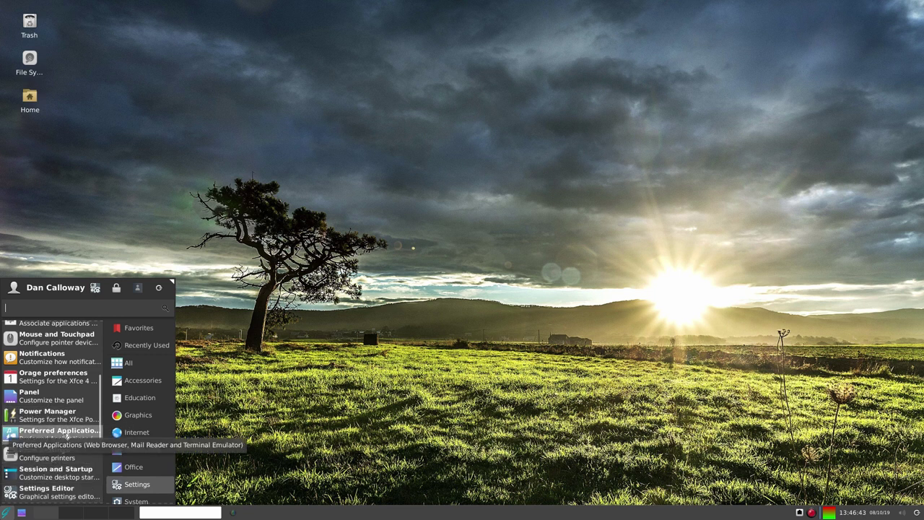
{"action": "scroll", "coordinate": [51, 470], "scroll_direction": "down", "scroll_amount": 3}
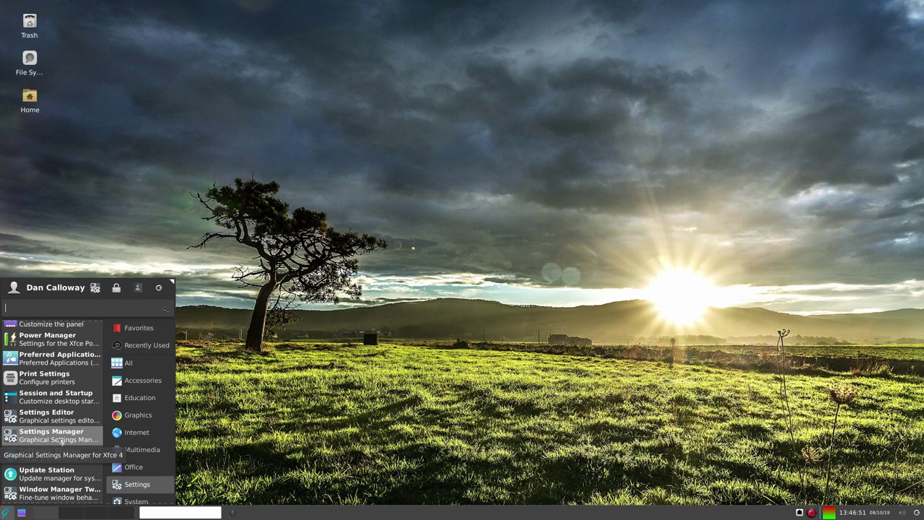
{"action": "scroll", "coordinate": [61, 442], "scroll_direction": "down", "scroll_amount": 1}
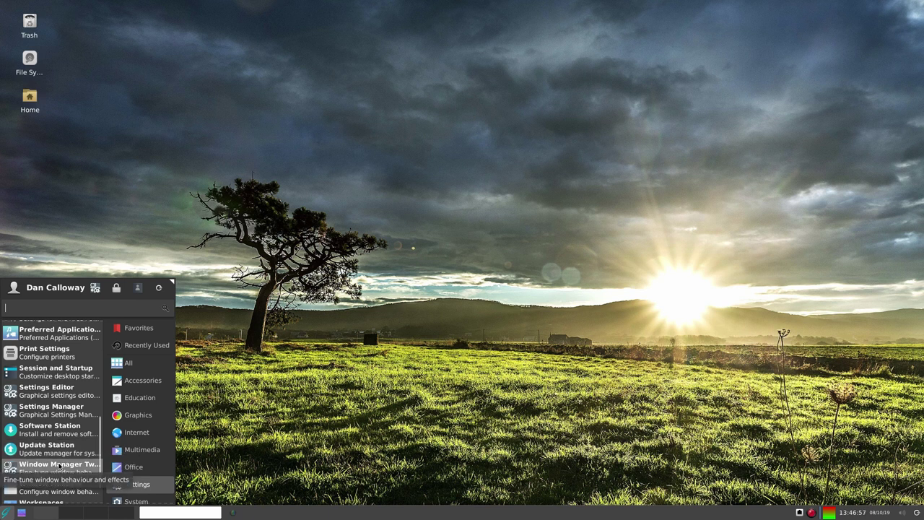
{"action": "scroll", "coordinate": [59, 465], "scroll_direction": "down", "scroll_amount": 1}
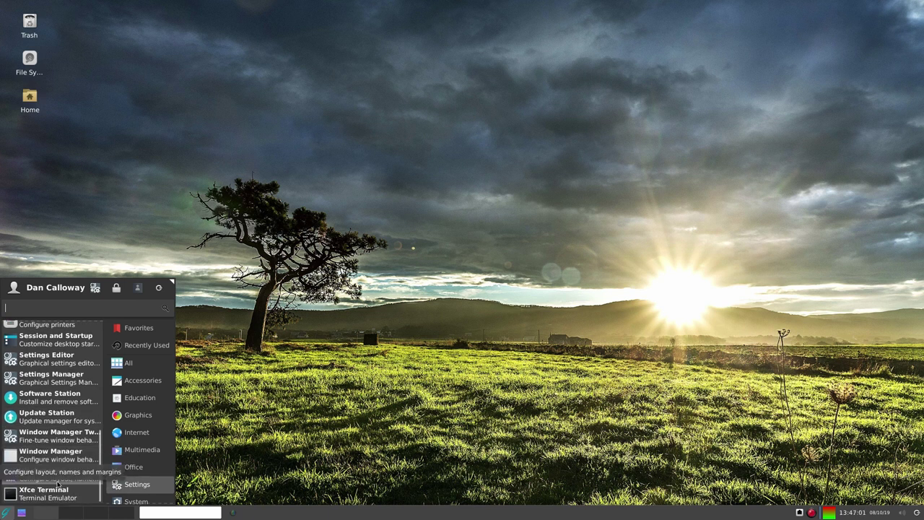
{"action": "left_click", "coordinate": [58, 483]}
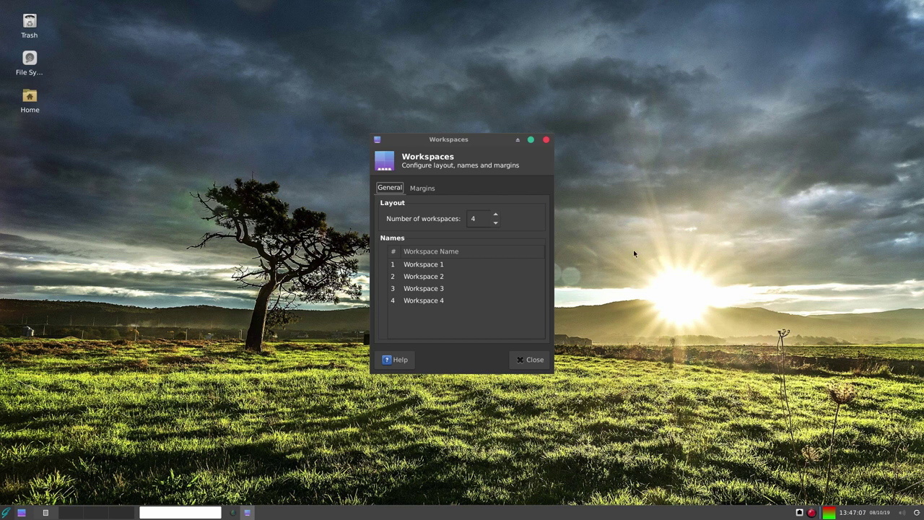
Set Number of workspaces to 6, adding Workspace 5 and 6, then close the dialog.
{"action": "left_click", "coordinate": [496, 215]}
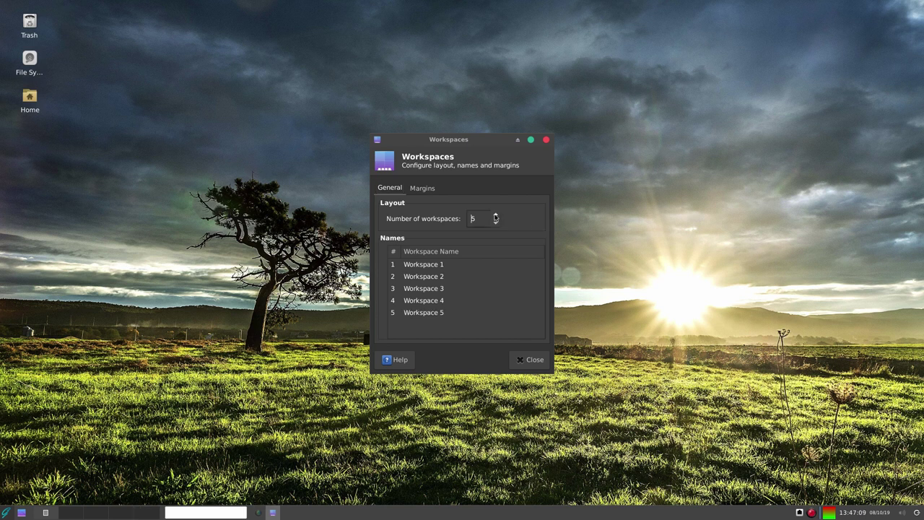
{"action": "left_click", "coordinate": [495, 215]}
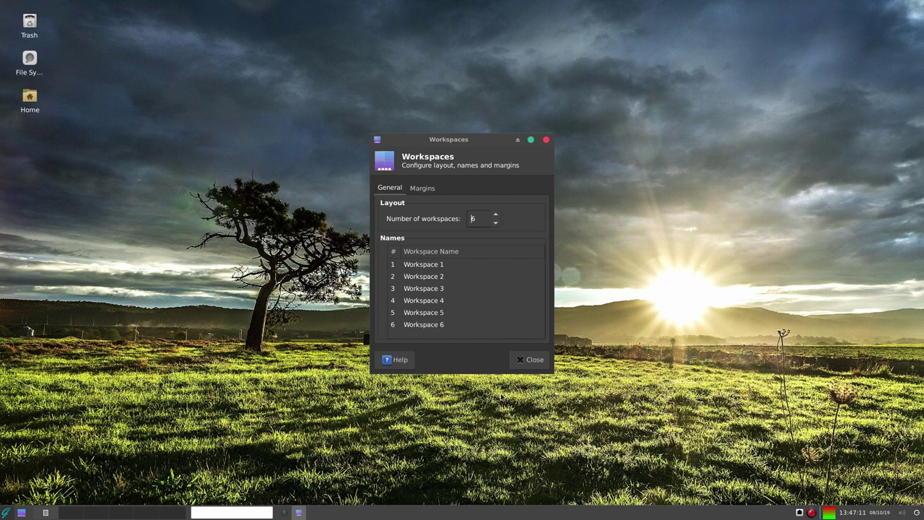
{"action": "left_click", "coordinate": [533, 359]}
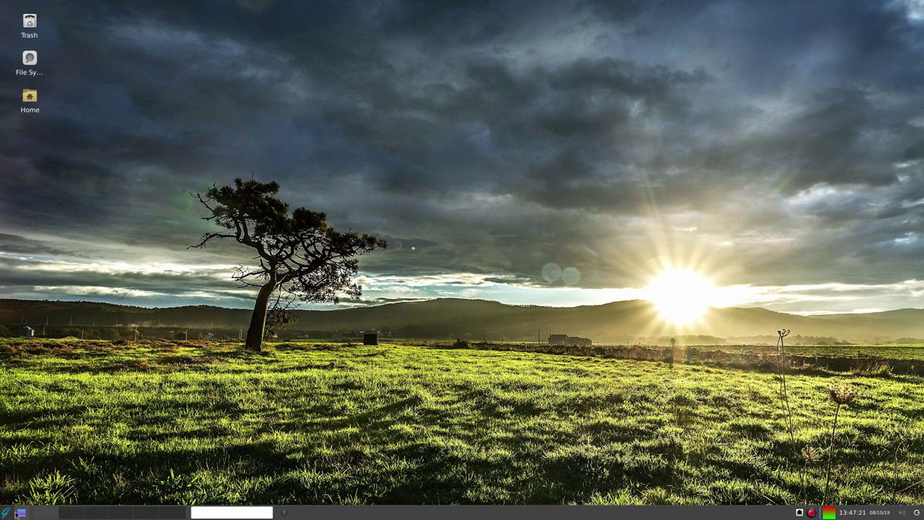
{"action": "left_click", "coordinate": [7, 512]}
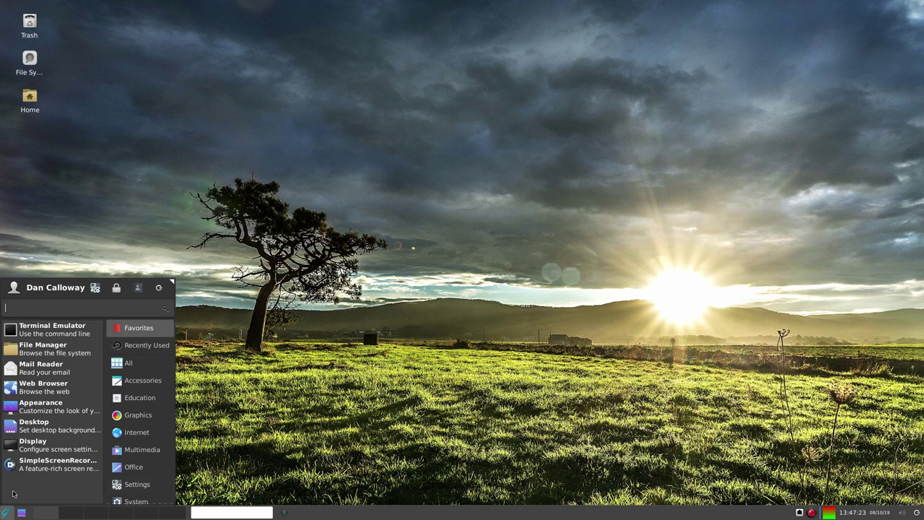
{"action": "left_click", "coordinate": [131, 484]}
{"action": "scroll", "coordinate": [67, 486], "scroll_direction": "down", "scroll_amount": 8}
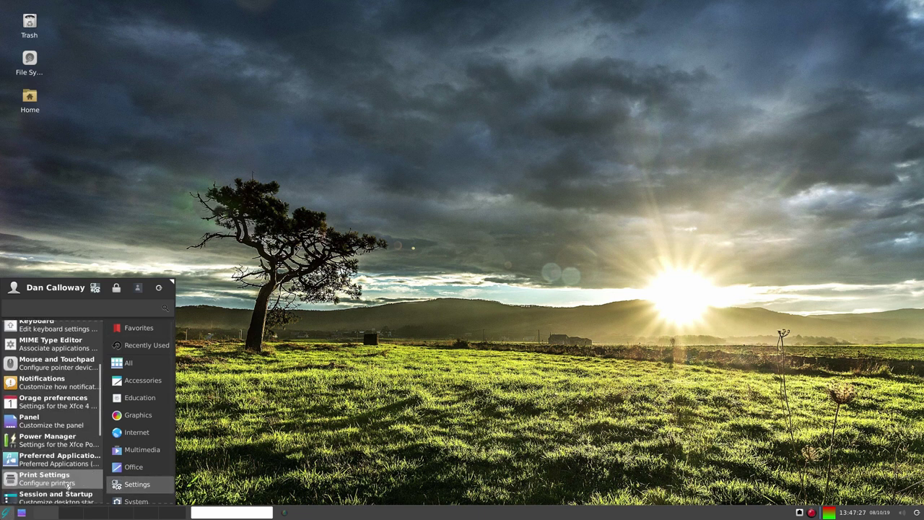
{"action": "scroll", "coordinate": [67, 487], "scroll_direction": "down", "scroll_amount": 1}
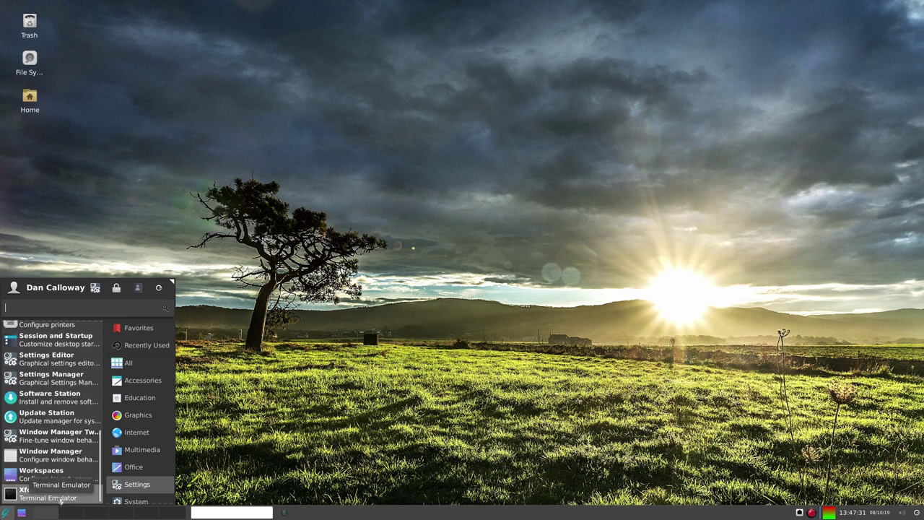
{"action": "left_click", "coordinate": [138, 502]}
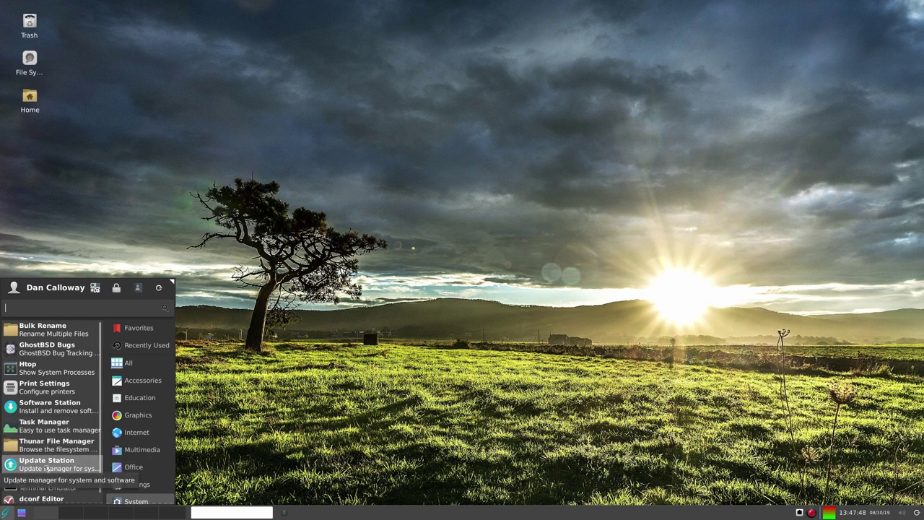
{"action": "scroll", "coordinate": [46, 469], "scroll_direction": "down", "scroll_amount": 1}
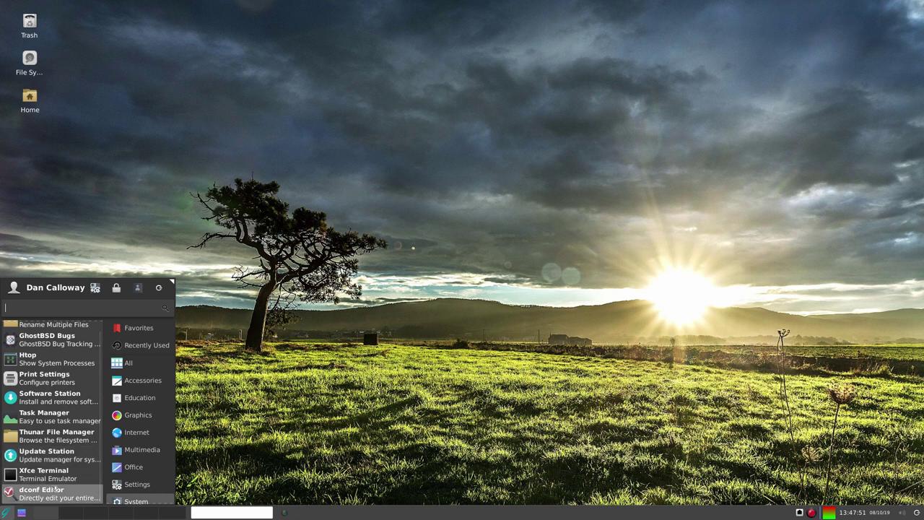
{"action": "left_click", "coordinate": [386, 309]}
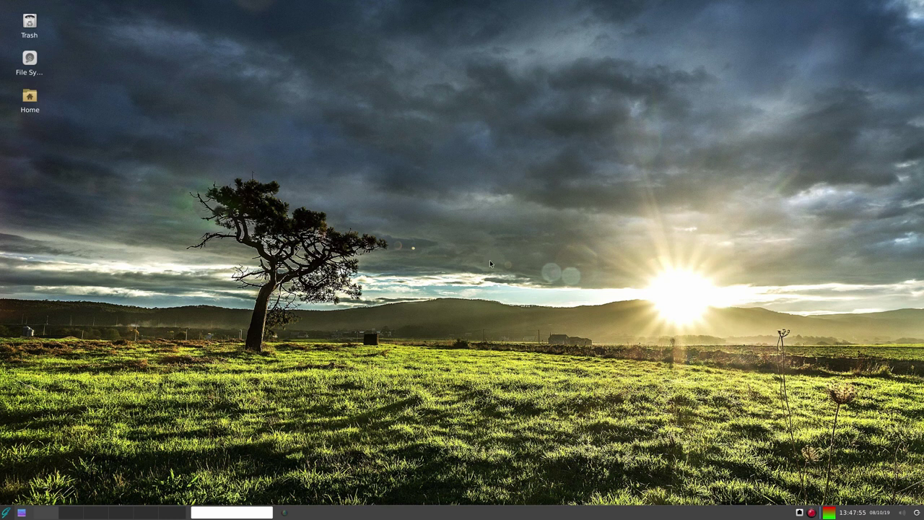
Open a terminal in the Desktop folder from the desktop menu, centred at normal size.
{"action": "right_click", "coordinate": [474, 197]}
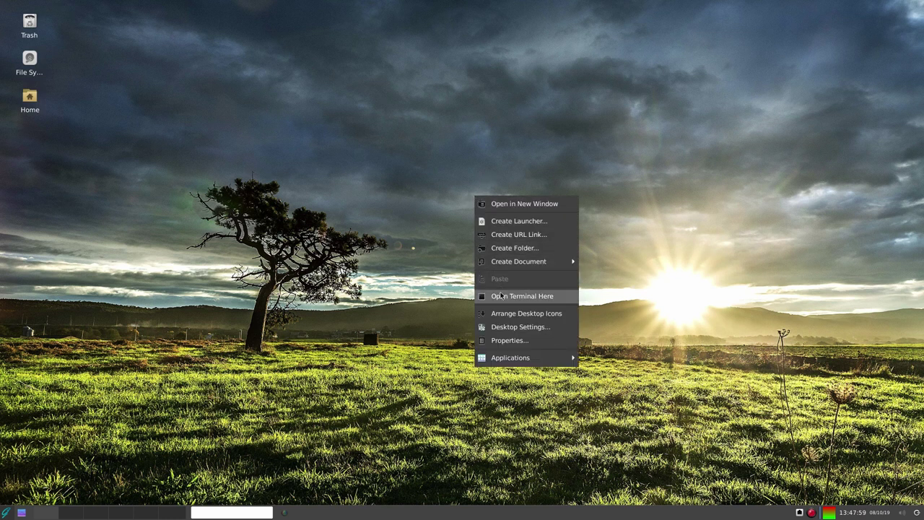
{"action": "left_click", "coordinate": [501, 295]}
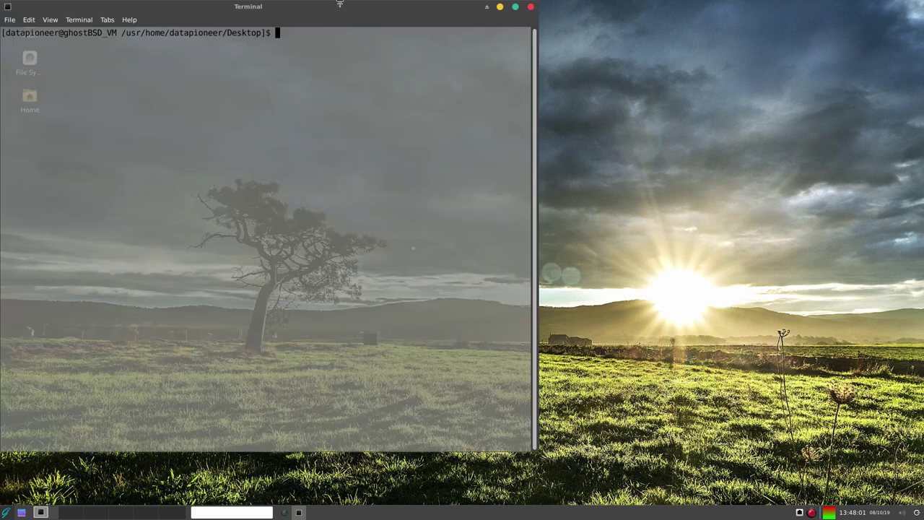
{"action": "left_click_drag", "start_coordinate": [133, 10], "coordinate": [329, 44]}
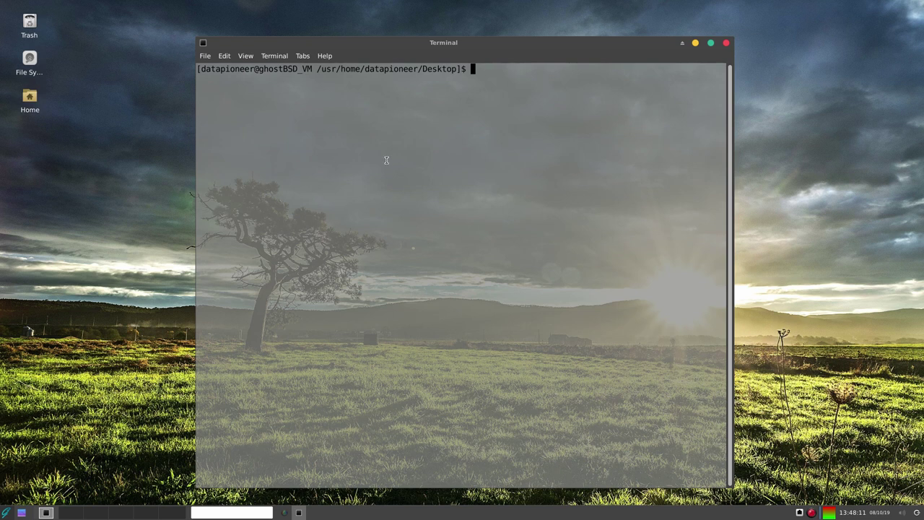
{"action": "double_click", "coordinate": [544, 46]}
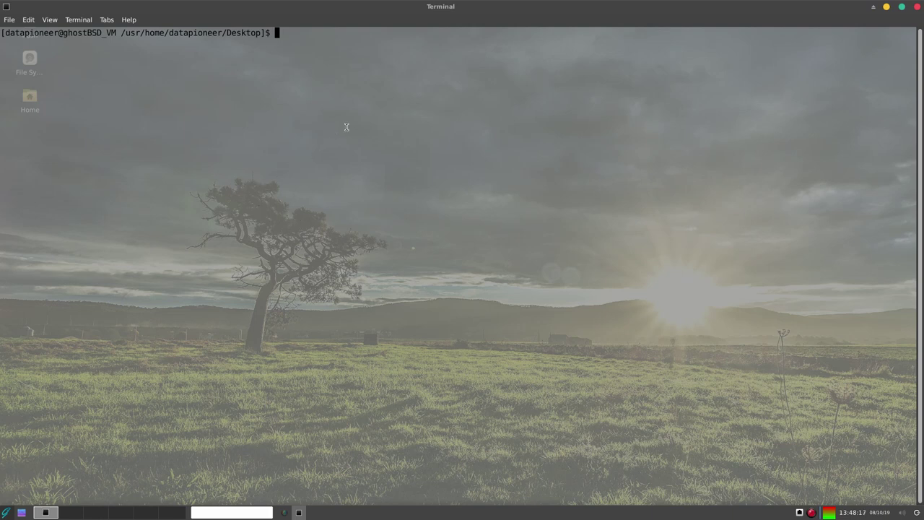
{"action": "left_click_drag", "start_coordinate": [343, 7], "coordinate": [545, 45]}
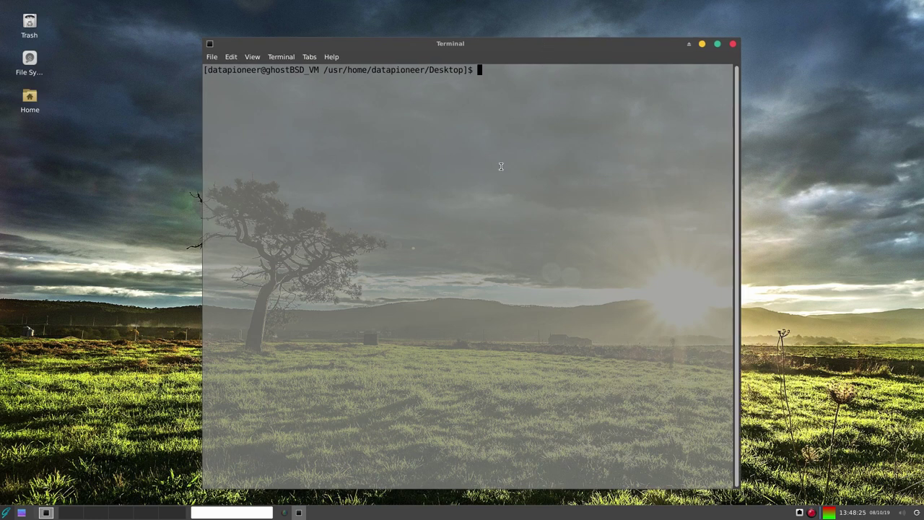
Run uname -r and uname -a to show kernel release 13.0-CURRENT and full system details.
{"action": "type", "text": "uanam"}
{"action": "key", "text": "BackSpace"}
{"action": "key", "text": "BackSpace"}
{"action": "key", "text": "BackSpace"}
{"action": "type", "text": "name -r"}
{"action": "key", "text": "Return"}
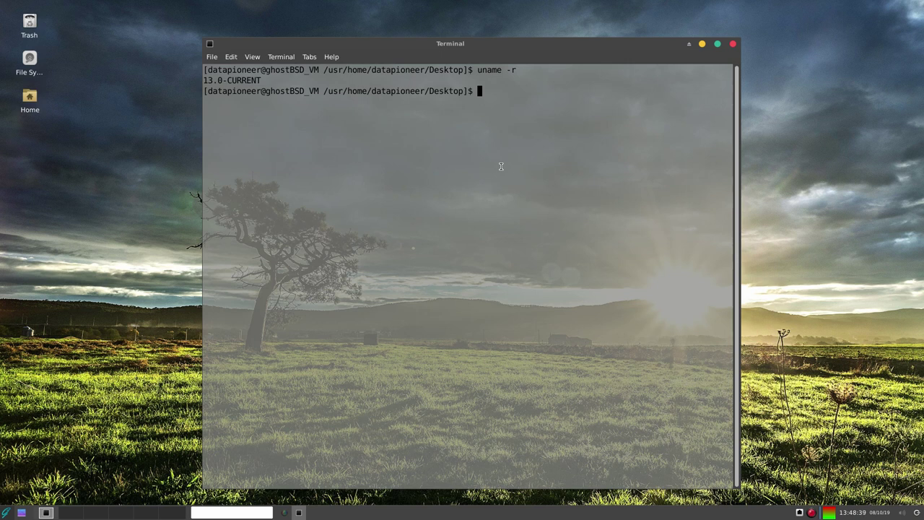
{"action": "type", "text": "uname -a"}
{"action": "key", "text": "Return"}
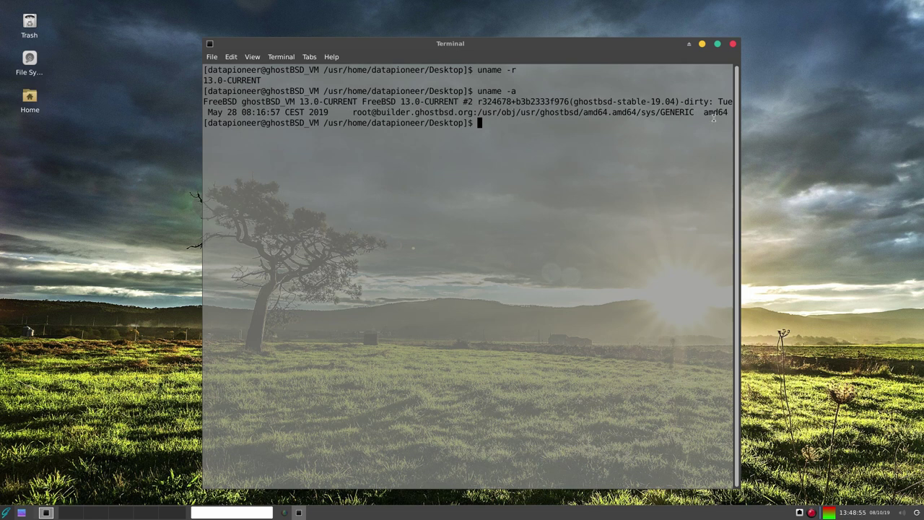
Clear the terminal and run df to list the ZFS filesystems' disk usage.
{"action": "type", "text": "clear"}
{"action": "key", "text": "Return"}
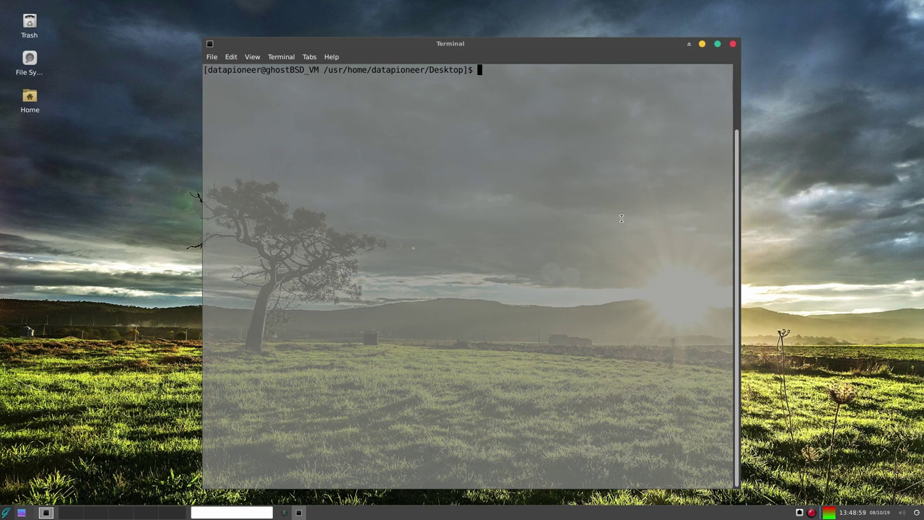
{"action": "type", "text": "df"}
{"action": "key", "text": "Return"}
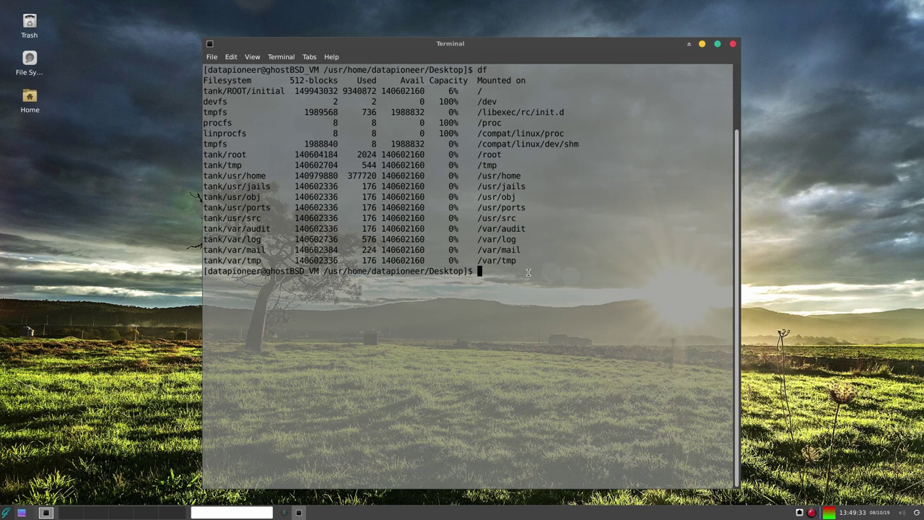
Clear the terminal and launch htop to view the live process list.
{"action": "type", "text": "clear"}
{"action": "key", "text": "Return"}
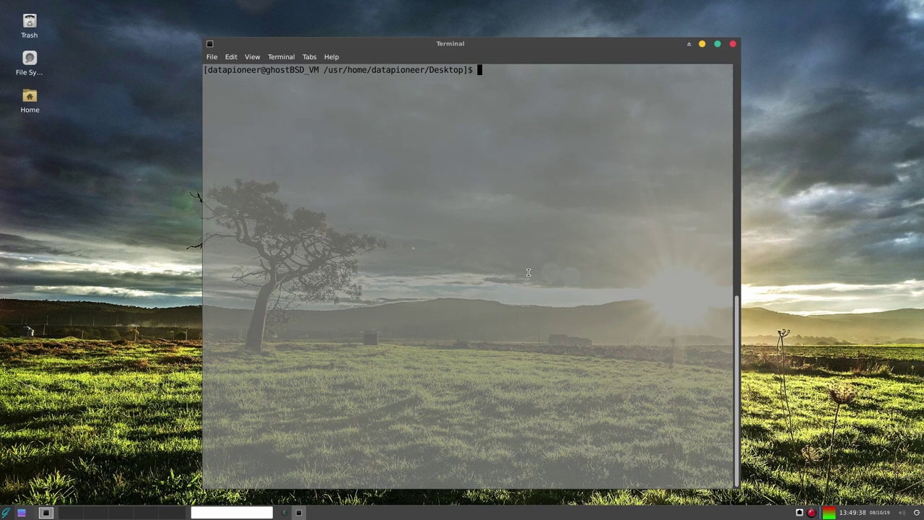
{"action": "type", "text": "htop"}
{"action": "key", "text": "Return"}
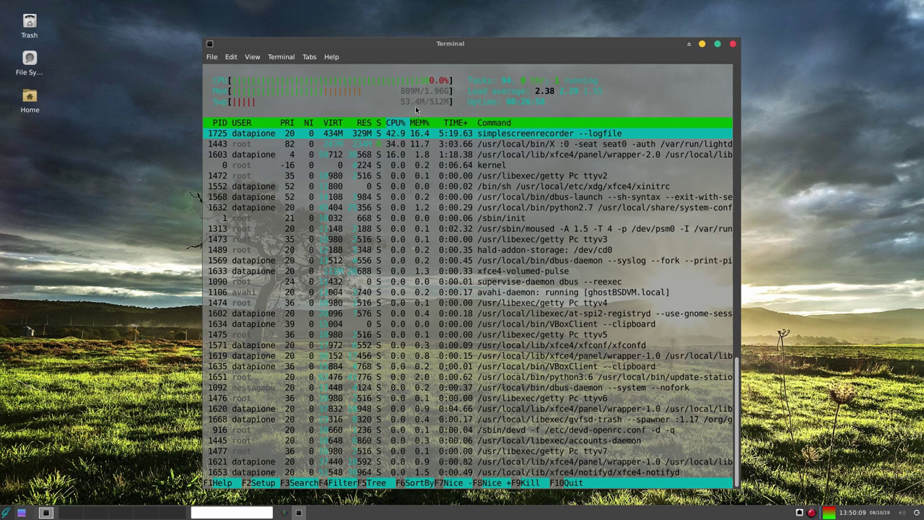
Quit htop with q and clear the terminal to a fresh prompt.
{"action": "key", "text": "q"}
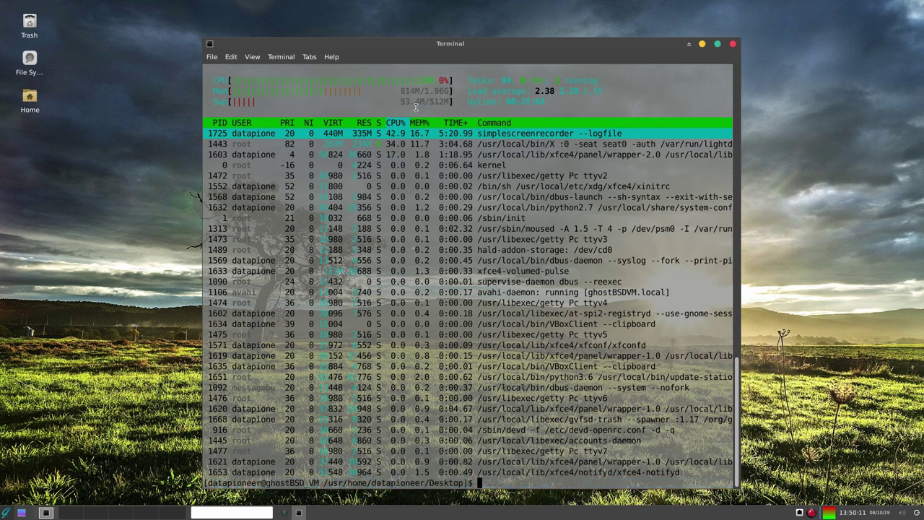
{"action": "type", "text": "clear"}
{"action": "key", "text": "Return"}
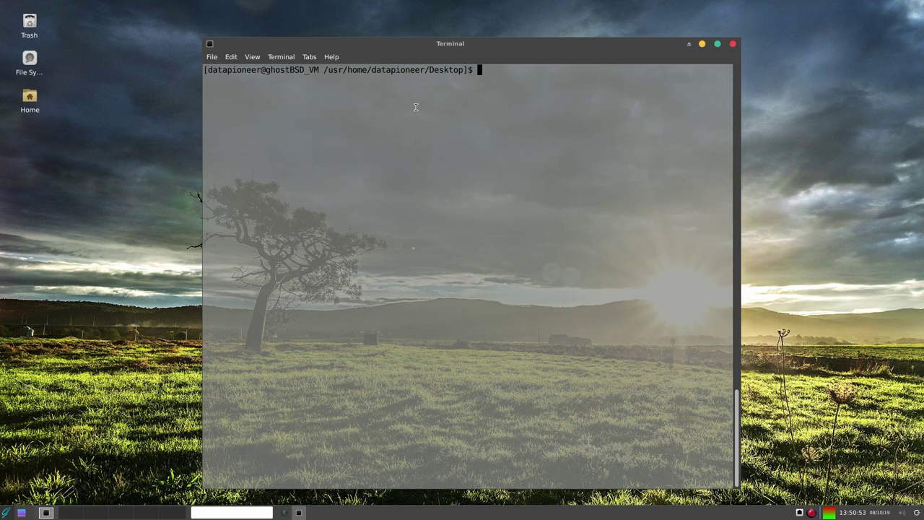
Open the pkg manual page with man pkg and read through it.
{"action": "type", "text": "man pkg"}
{"action": "key", "text": "Return"}
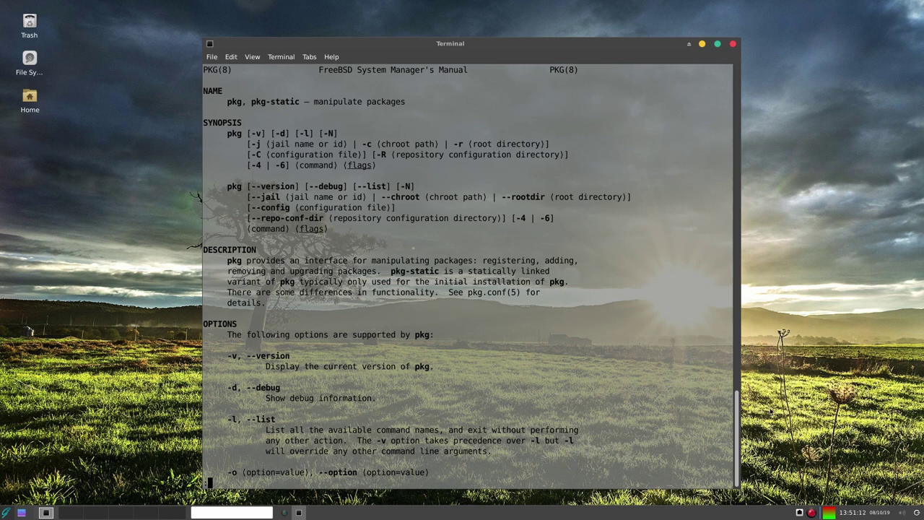
{"action": "left_click_drag", "start_coordinate": [736, 443], "coordinate": [745, 482]}
Quit the manual, clear the screen, and type 'sudo pkg search gimp' at the prompt.
{"action": "type", "text": "q"}
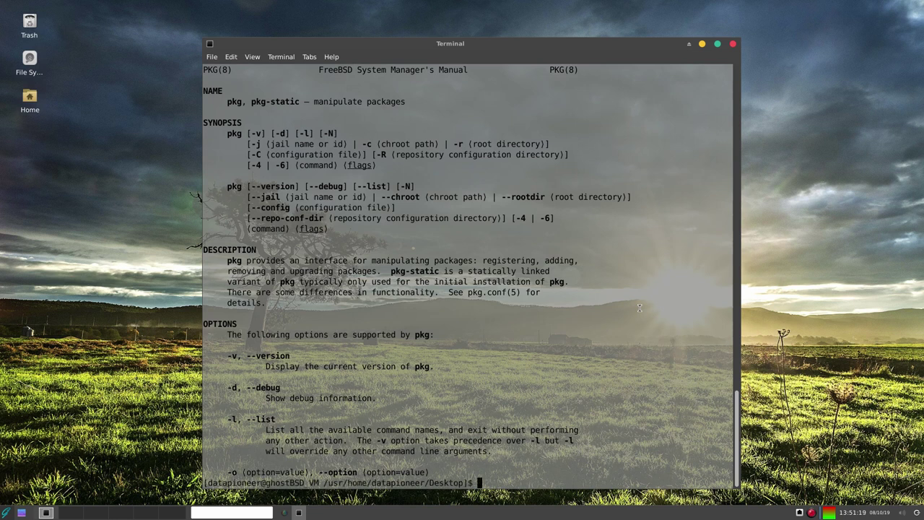
{"action": "type", "text": "clear"}
{"action": "key", "text": "Return"}
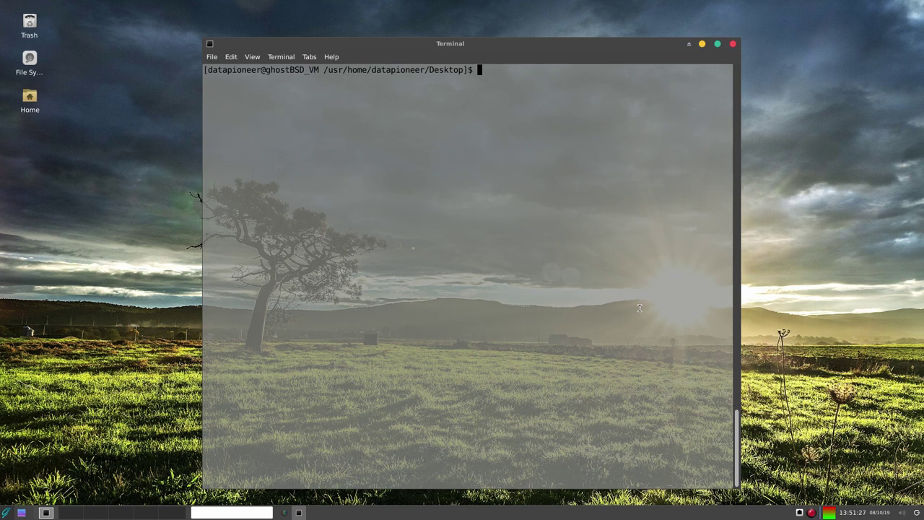
{"action": "type", "text": "pk"}
{"action": "key", "text": "BackSpace"}
{"action": "key", "text": "BackSpace"}
{"action": "type", "text": "sudo pkg search gimp"}
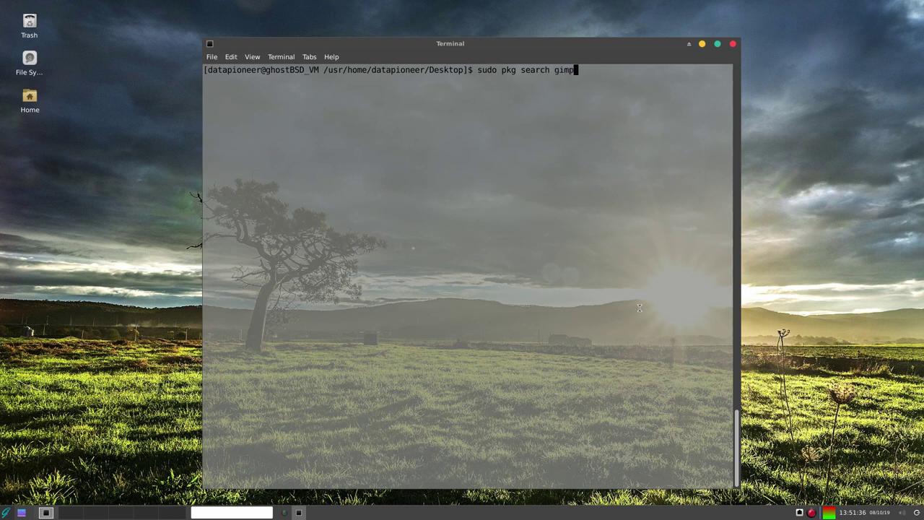
Run the gimp package search, select gimp-2.10.10_2 in the results, then clear the screen.
{"action": "key", "text": "Return"}
{"action": "key", "text": "Return"}
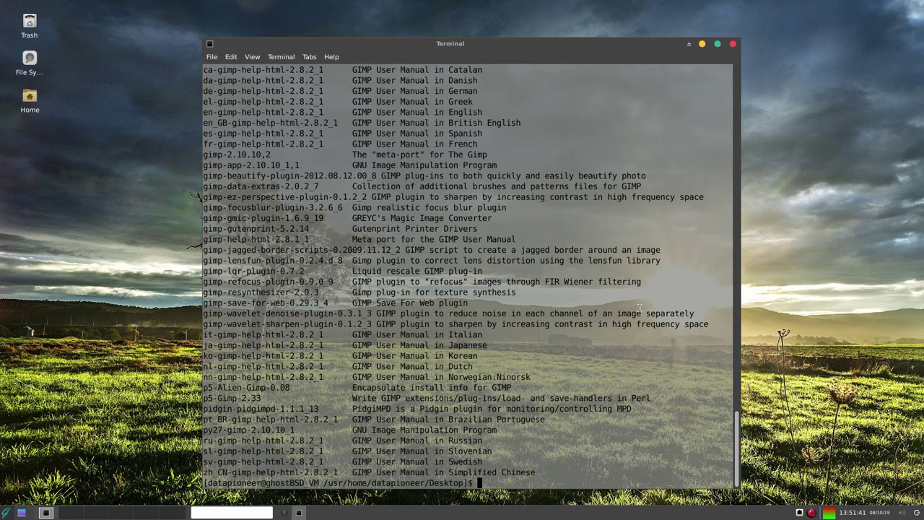
{"action": "scroll", "coordinate": [593, 101], "scroll_direction": "up", "scroll_amount": 4}
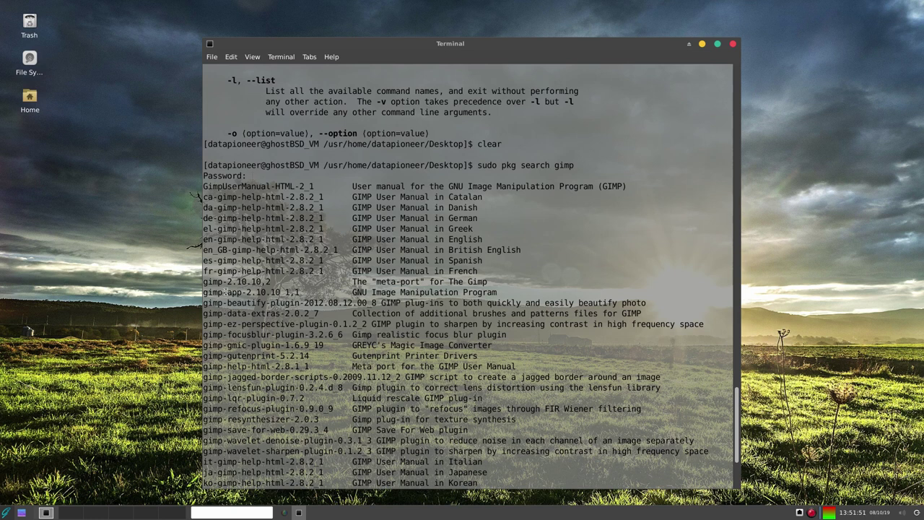
{"action": "triple_click", "coordinate": [211, 282]}
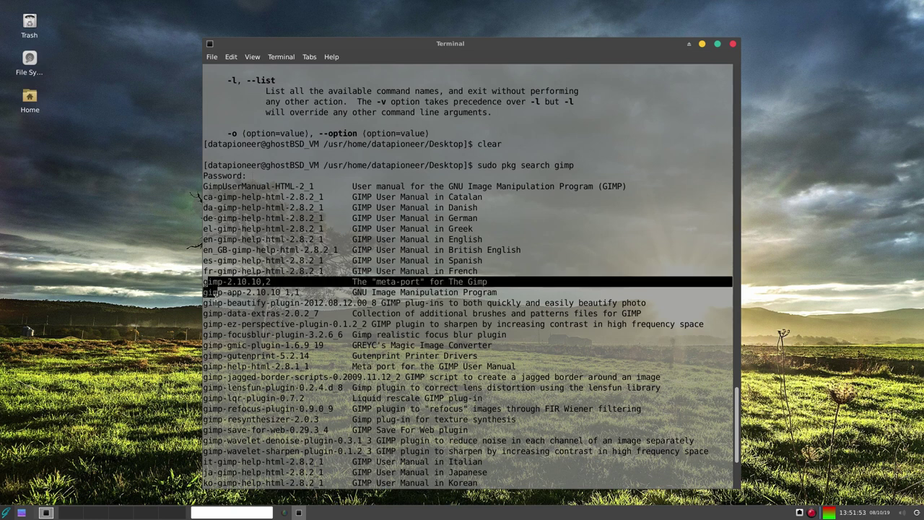
{"action": "left_click_drag", "start_coordinate": [205, 282], "coordinate": [282, 283]}
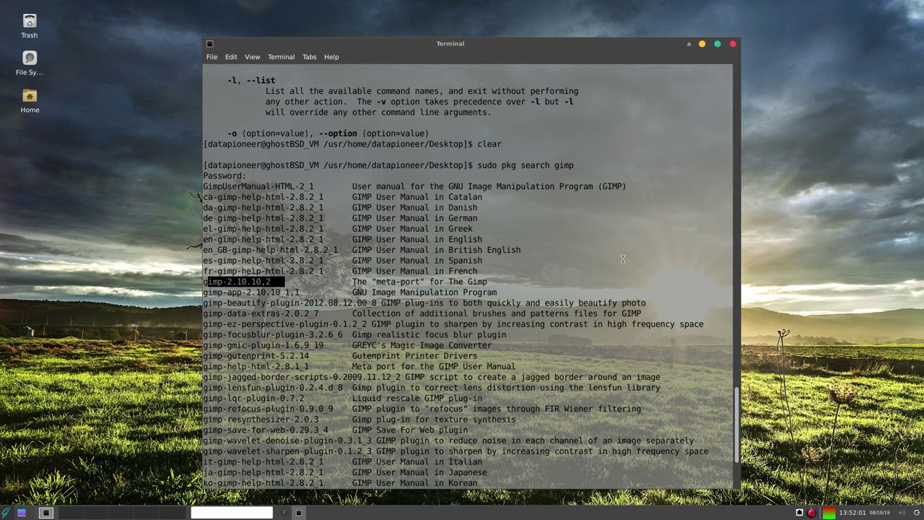
{"action": "type", "text": "q"}
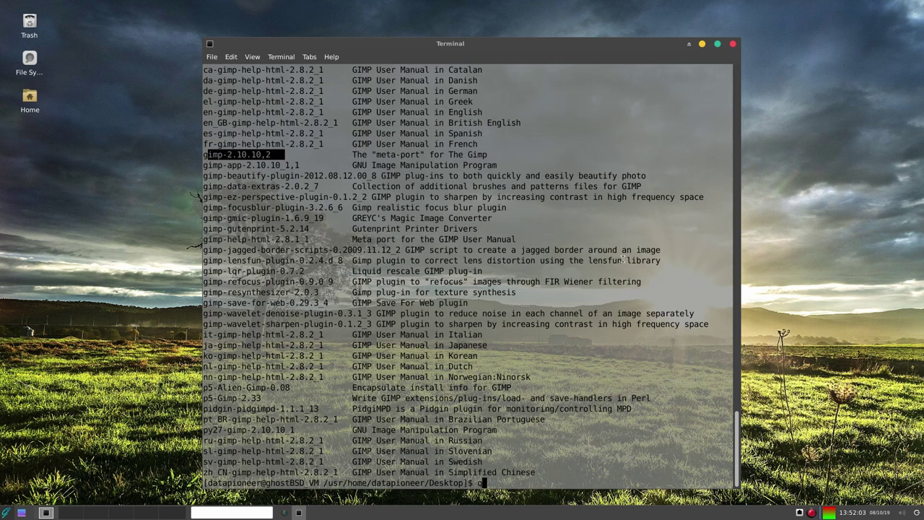
{"action": "type", "text": "lear"}
{"action": "key", "text": "Return"}
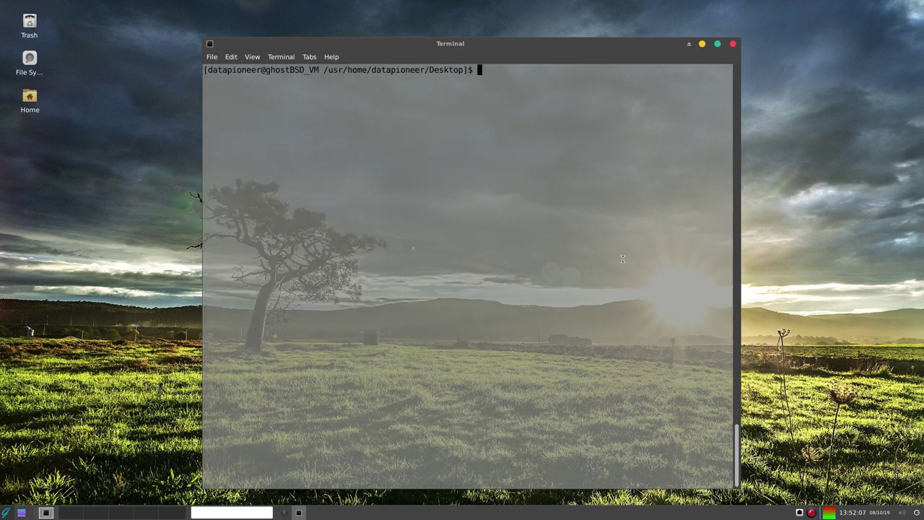
Try 'pkg install gimp', then rerun it as 'sudo pkg install gimp'.
{"action": "type", "text": "pkg install gimp"}
{"action": "key", "text": "Return"}
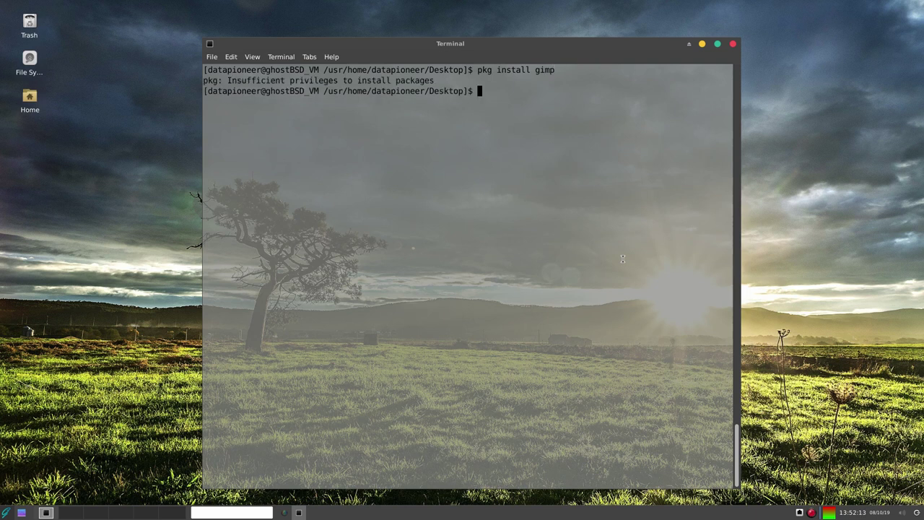
{"action": "type", "text": "sudo pkg install gimp"}
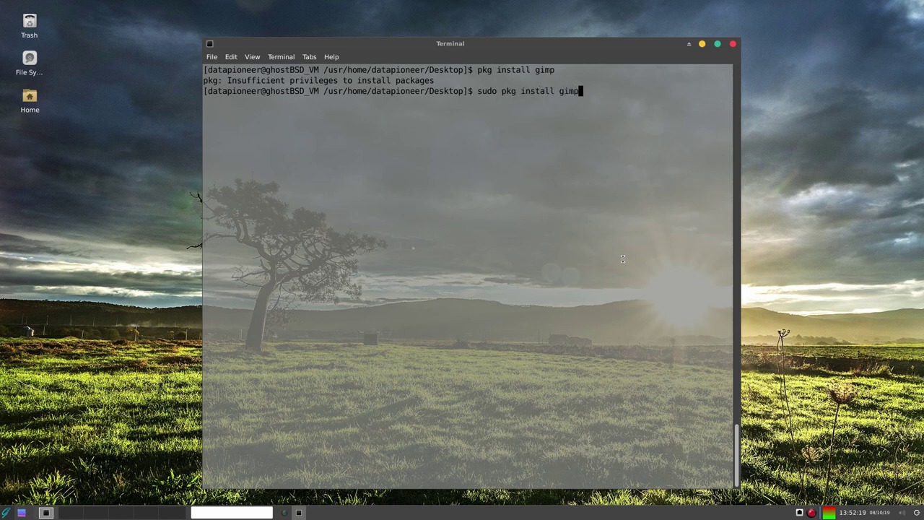
{"action": "key", "text": "Return"}
{"action": "key", "text": "Return"}
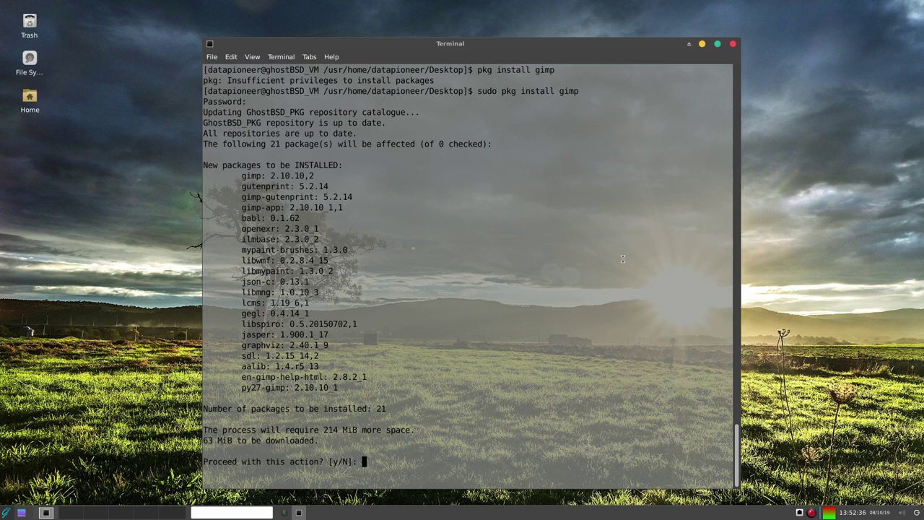
Confirm installing the 21 packages with y, then exit the terminal.
{"action": "type", "text": "y"}
{"action": "key", "text": "Return"}
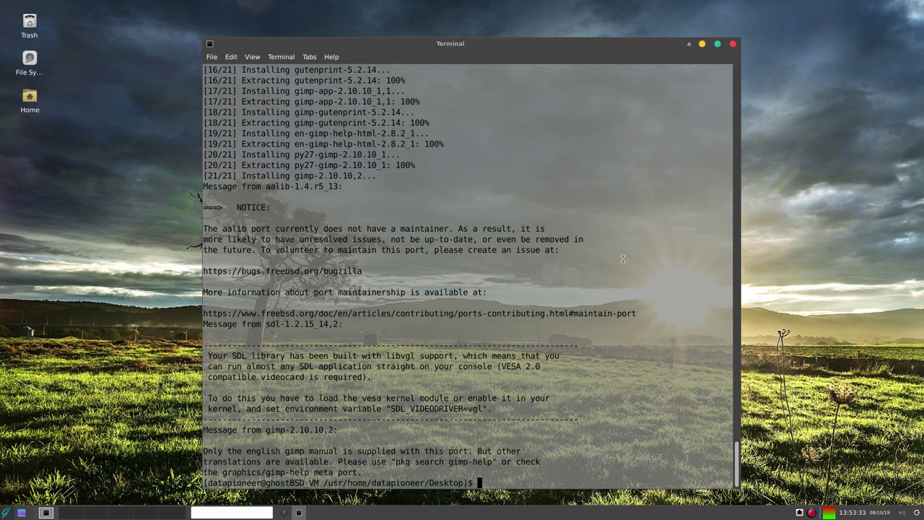
{"action": "type", "text": "exit"}
{"action": "key", "text": "Return"}
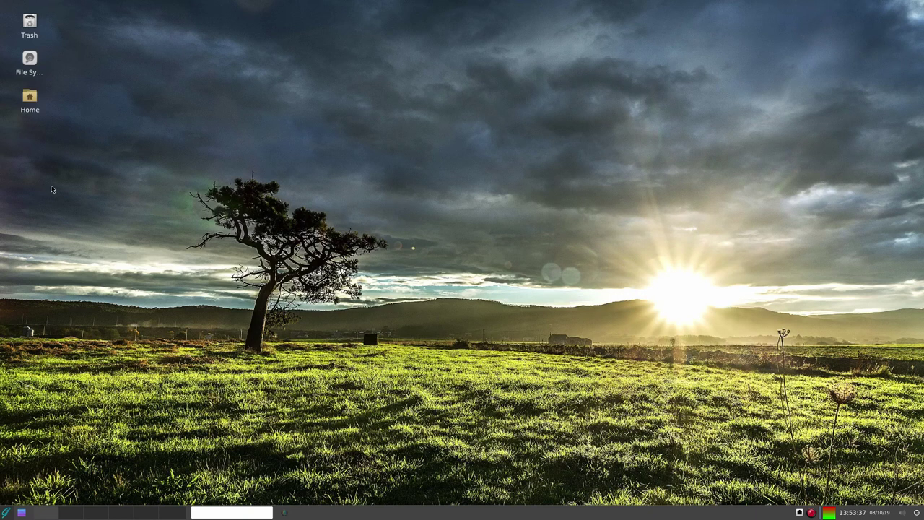
Search the Whisker Menu for GIMP and add it to Favorites.
{"action": "left_click", "coordinate": [7, 512]}
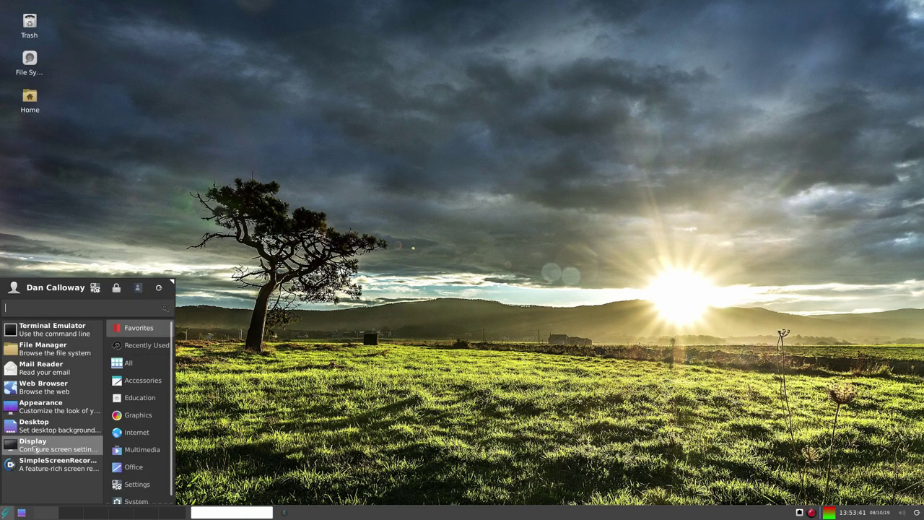
{"action": "type", "text": "dimp"}
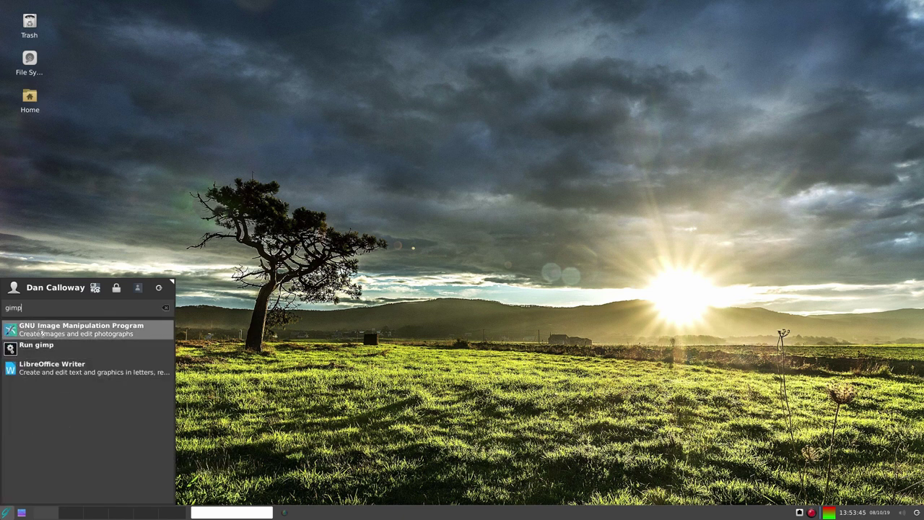
{"action": "right_click", "coordinate": [40, 332]}
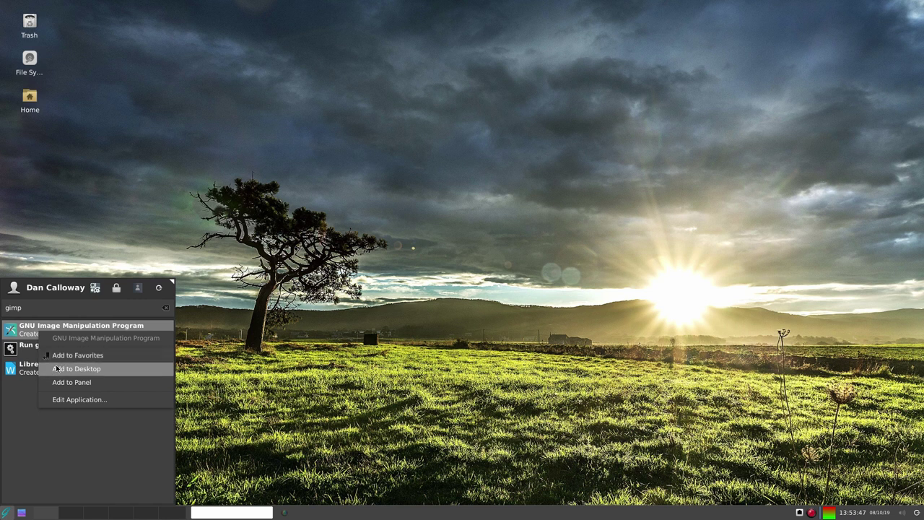
{"action": "left_click", "coordinate": [62, 358]}
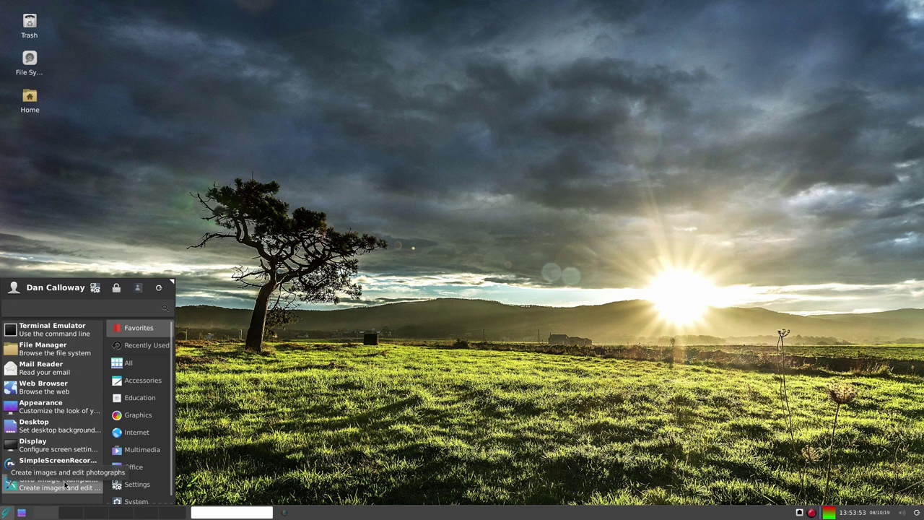
Add a GIMP launcher to the desktop from its favourite entry and close the menu.
{"action": "right_click", "coordinate": [64, 485]}
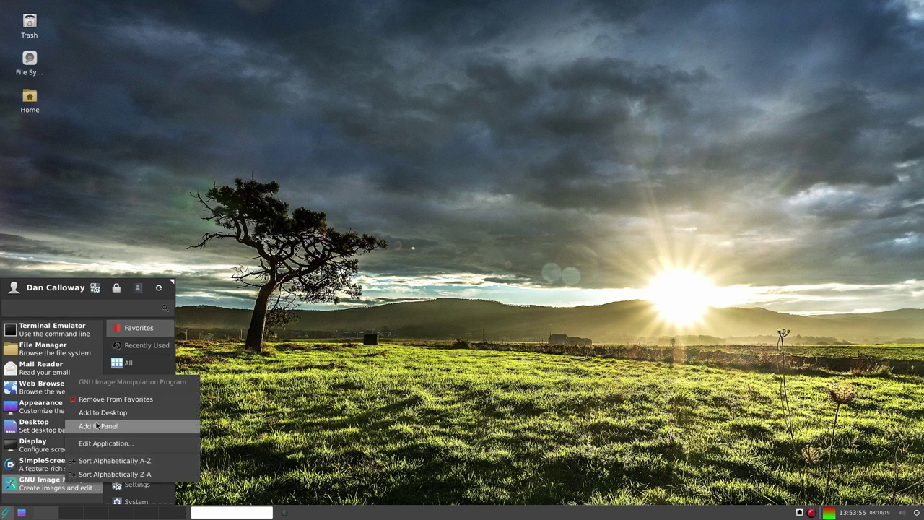
{"action": "left_click", "coordinate": [116, 415]}
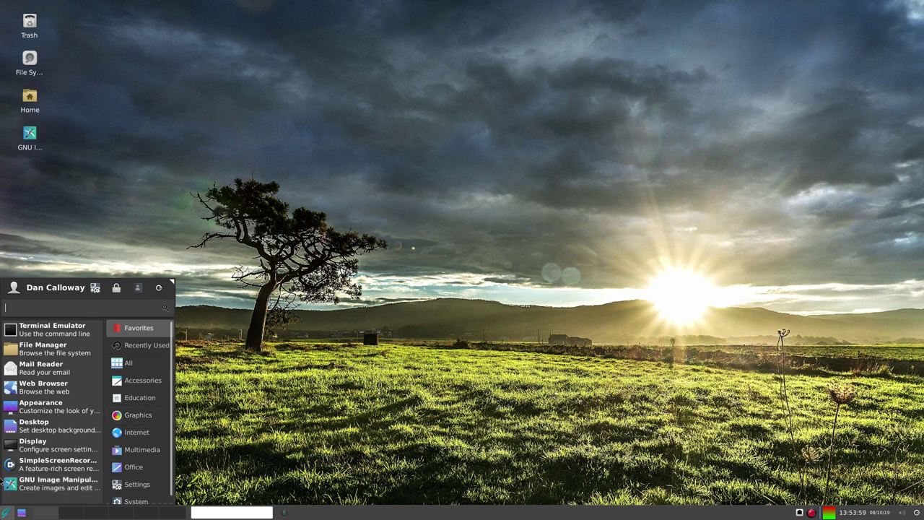
{"action": "left_click", "coordinate": [32, 487]}
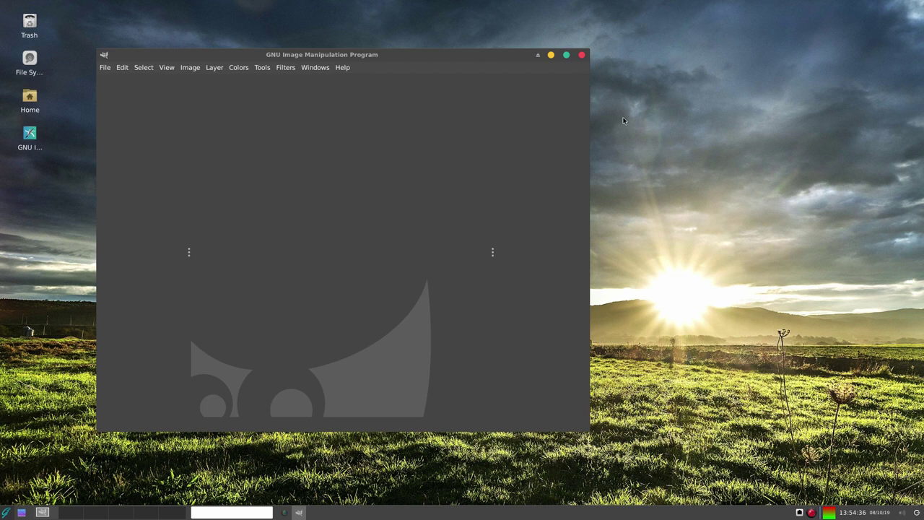
Maximize GIMP and open GhostBSD19.04Desktop.png through File > Open.
{"action": "left_click", "coordinate": [566, 55]}
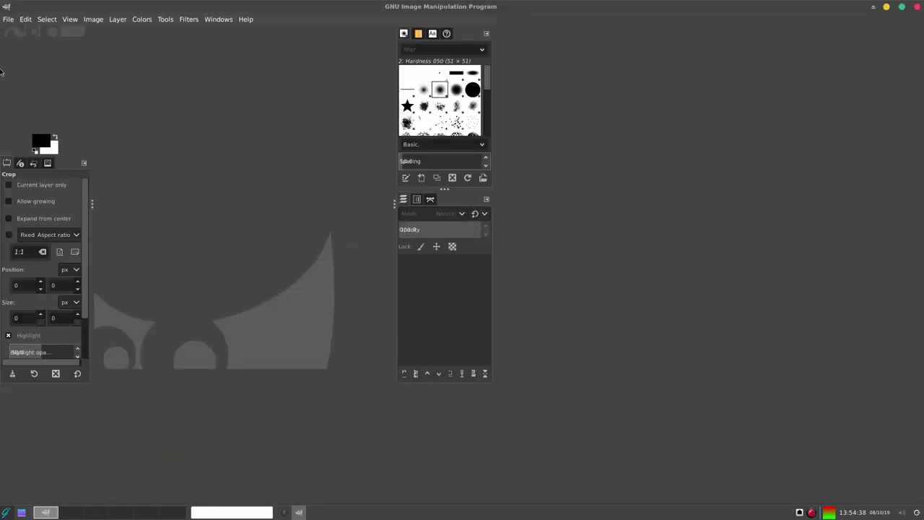
{"action": "left_click", "coordinate": [8, 21]}
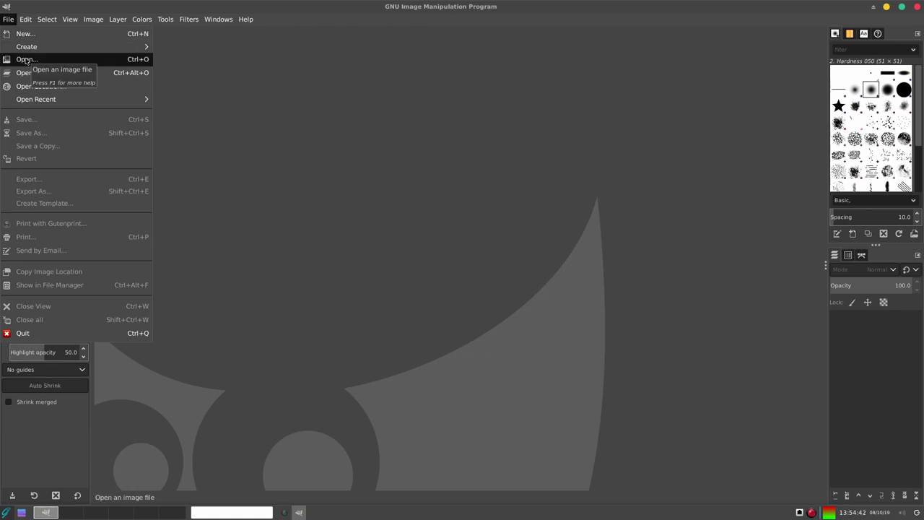
{"action": "left_click", "coordinate": [25, 59]}
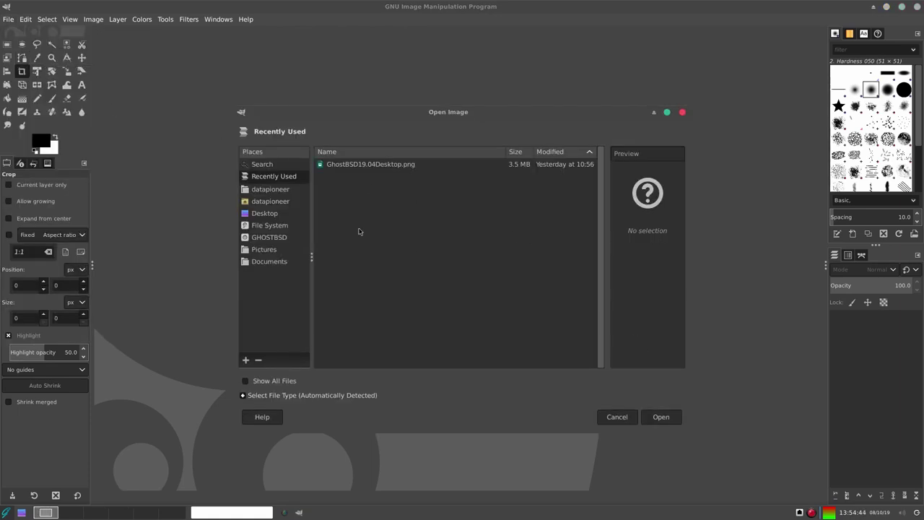
{"action": "left_click", "coordinate": [336, 169]}
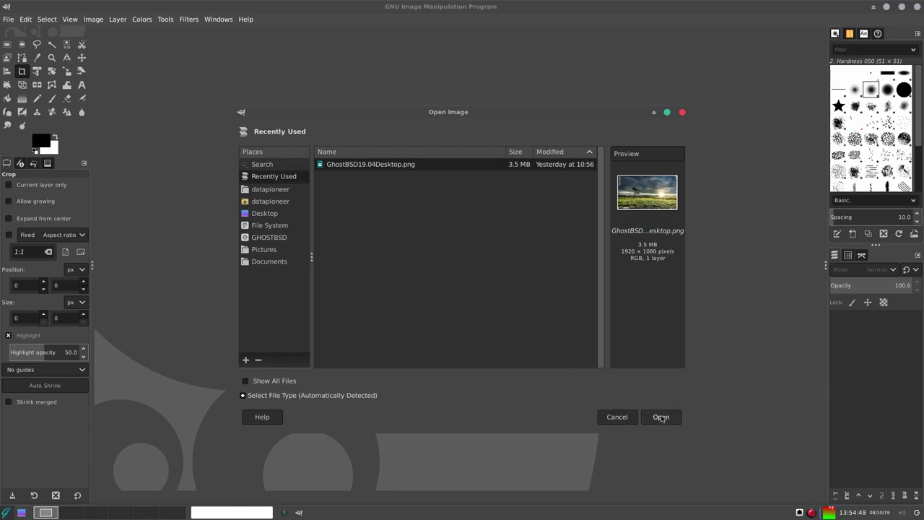
{"action": "left_click", "coordinate": [661, 417]}
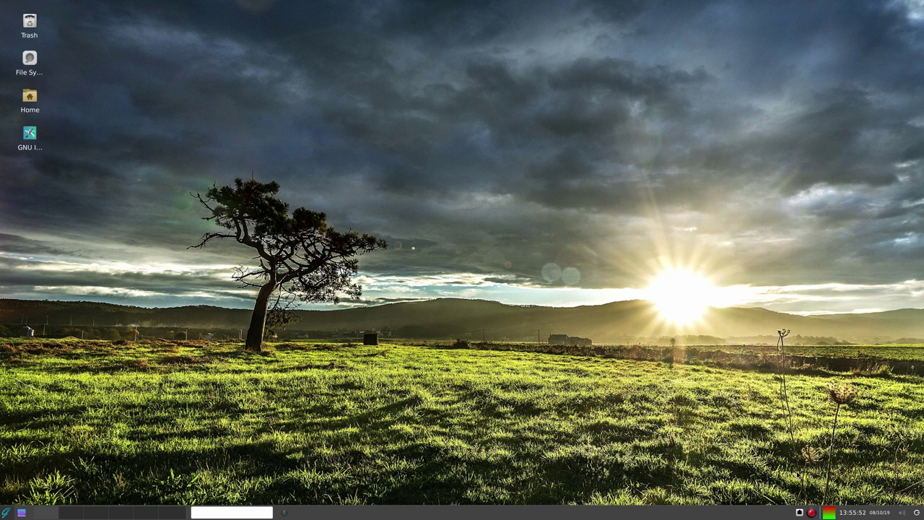
Bring up SimpleScreenRecorder's tray options to save the recording.
{"action": "left_click", "coordinate": [811, 512]}
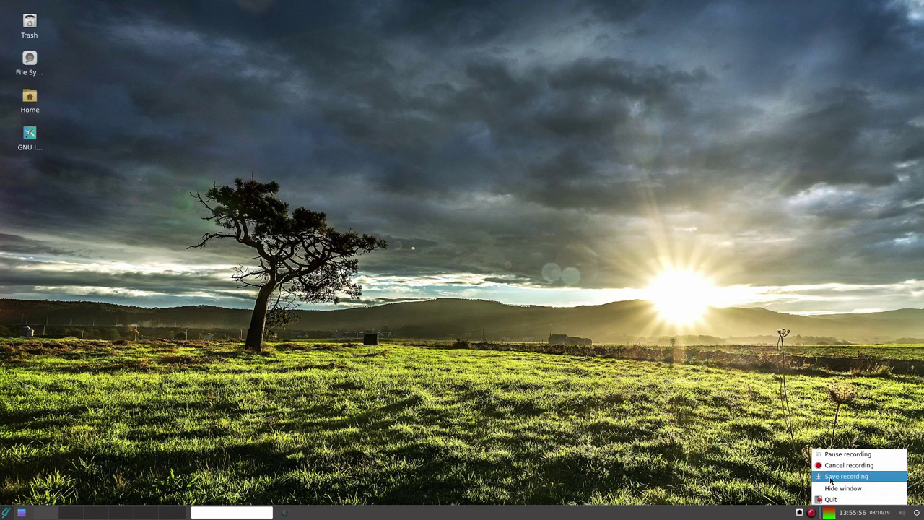